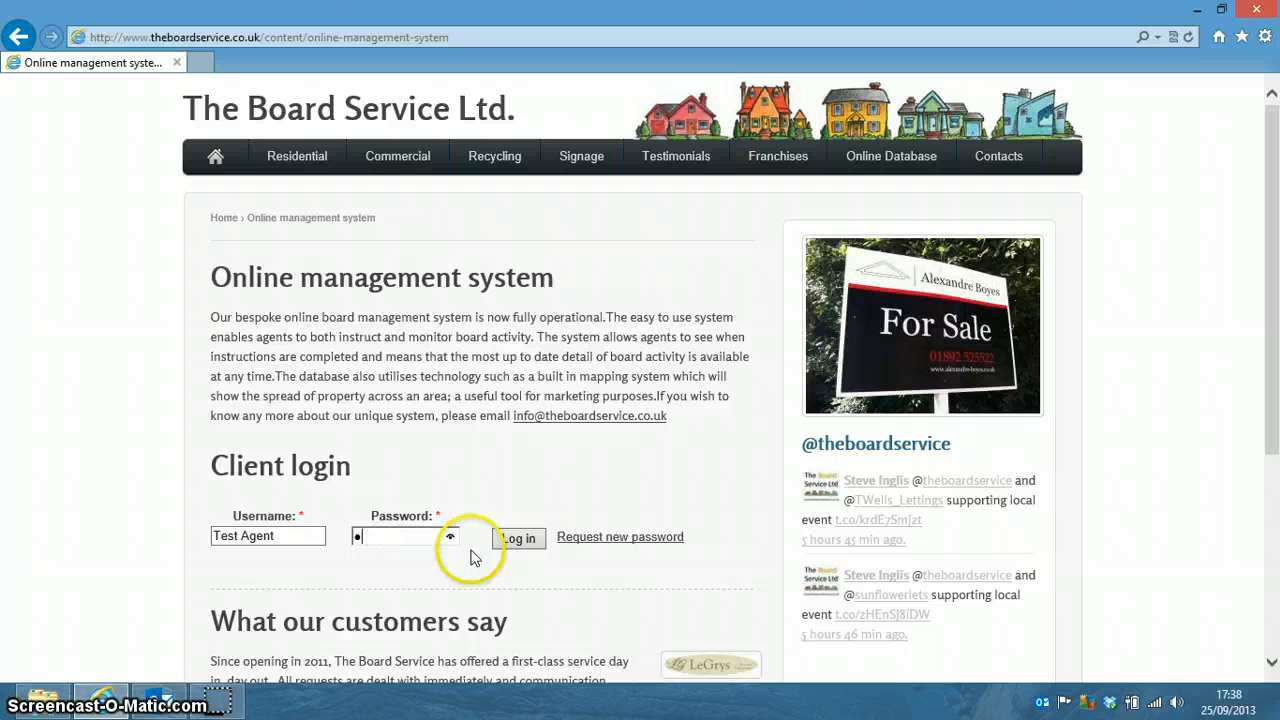
Sign in to the agent's client account with its username and password.
text(est)
click(518, 540)
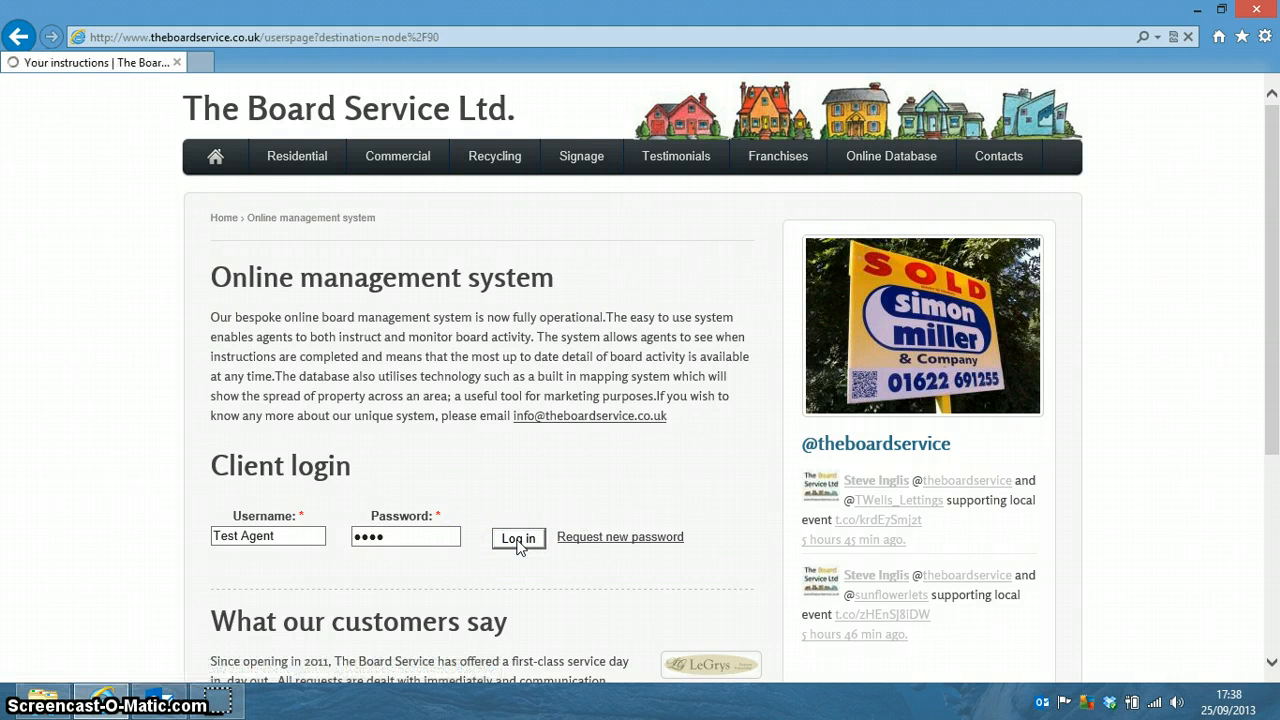
click(711, 470)
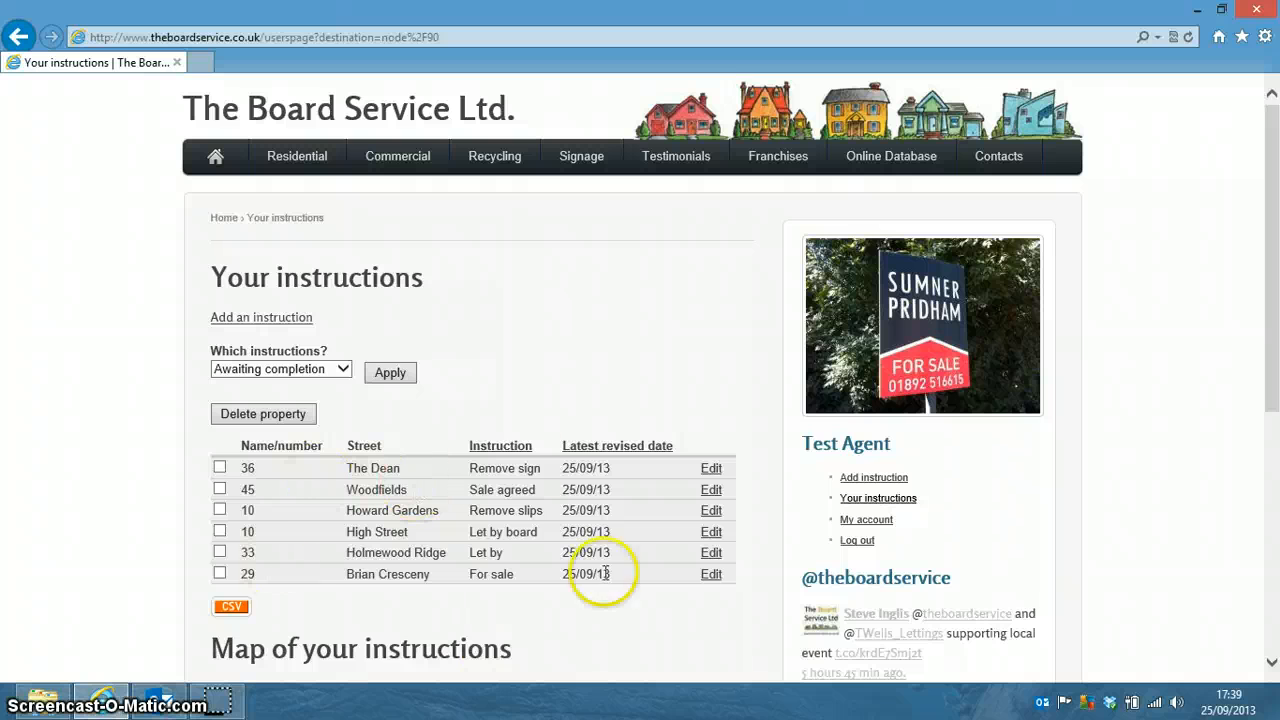
Filter the instructions list to Instruction completed, showing London Road and Langton Road.
click(340, 383)
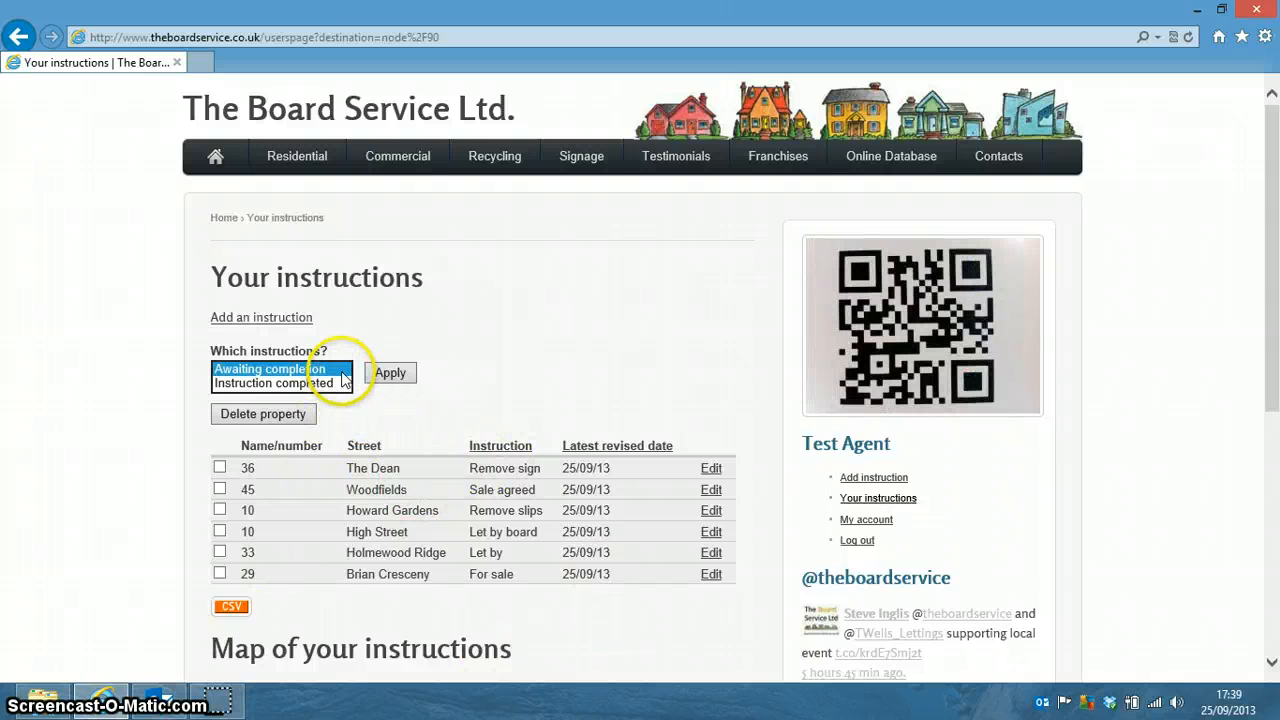
click(333, 384)
click(388, 378)
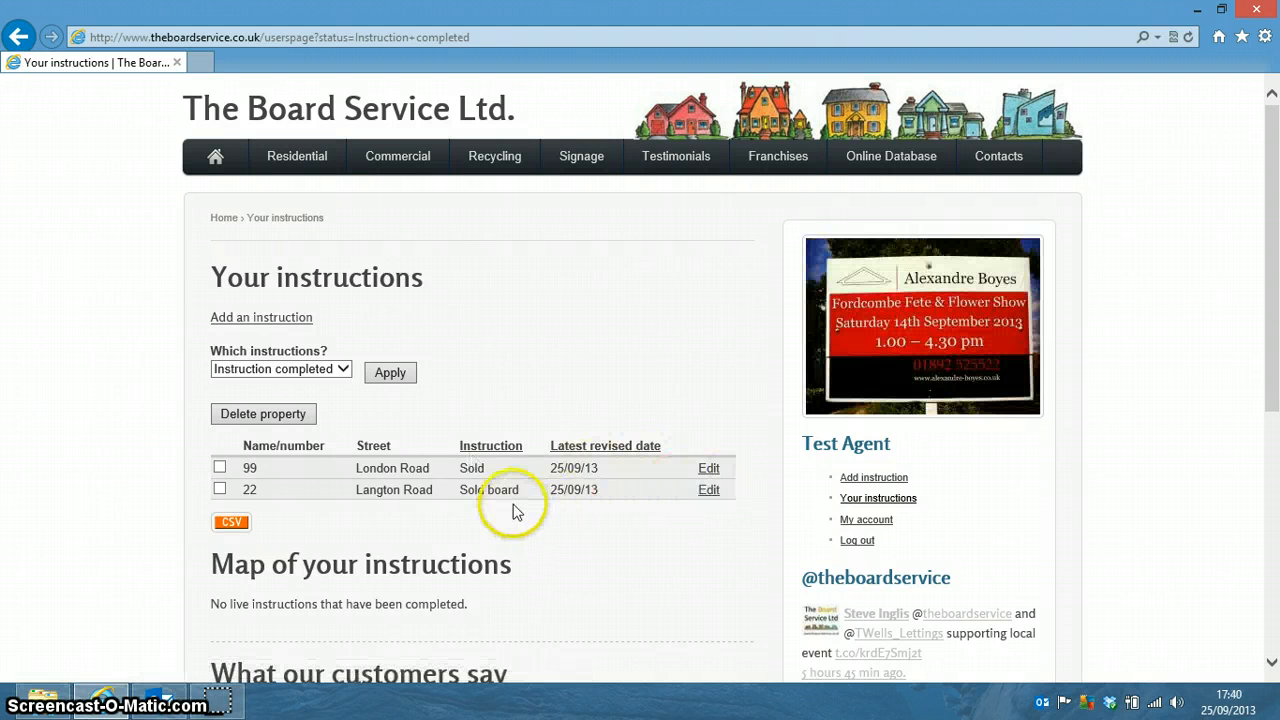
click(341, 370)
Switch the instructions filter to Archived, then start a new instruction via Add instruction.
click(330, 383)
click(390, 373)
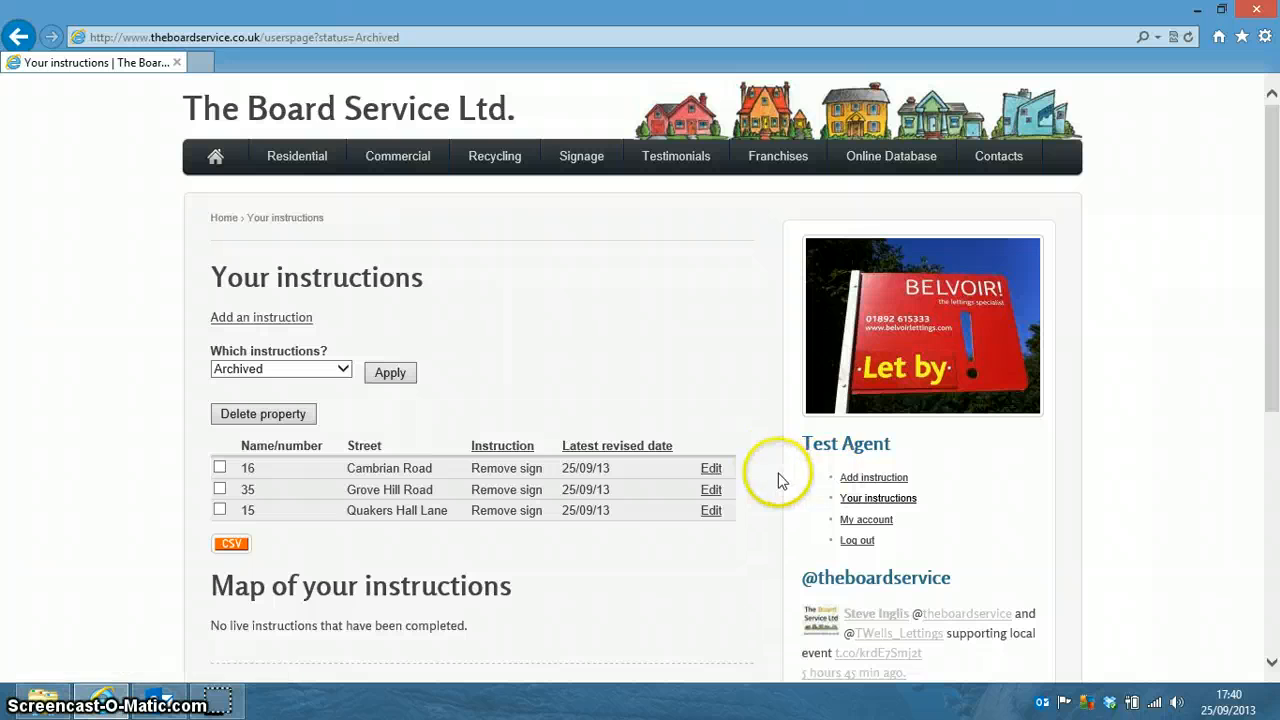
click(864, 484)
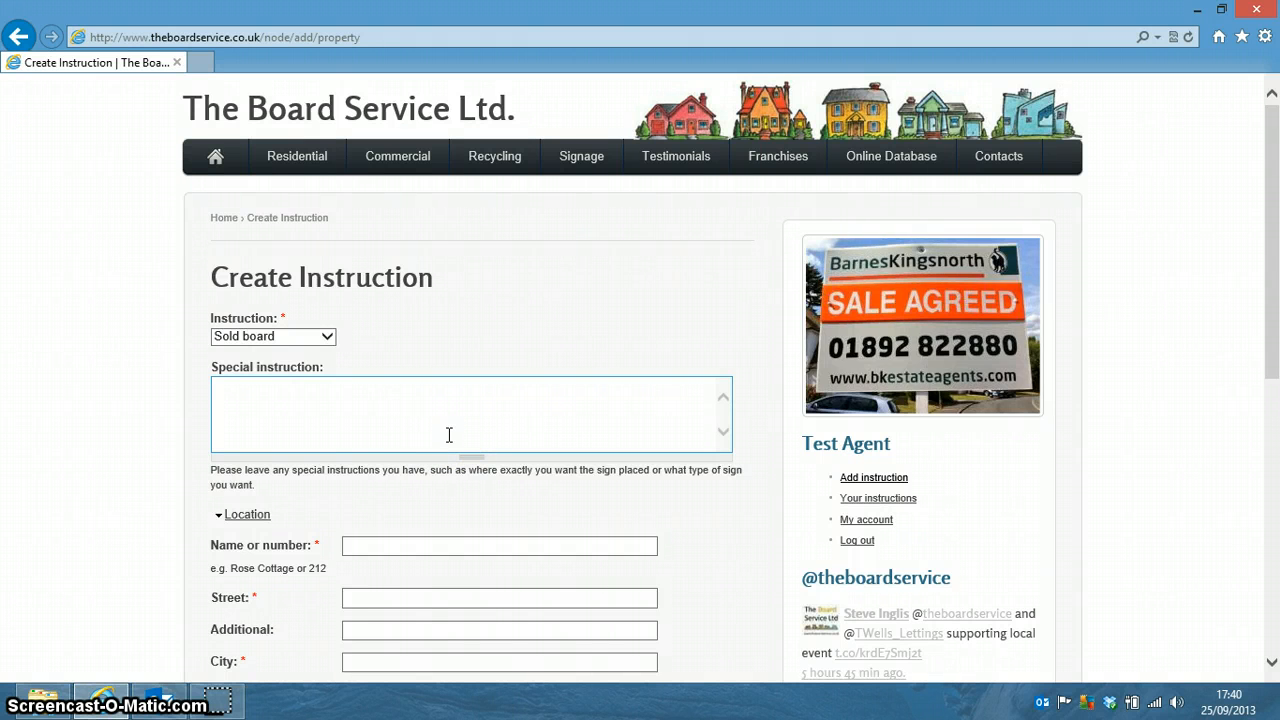
Show the twelve instruction types, from Sold board to Remove slips.
click(327, 338)
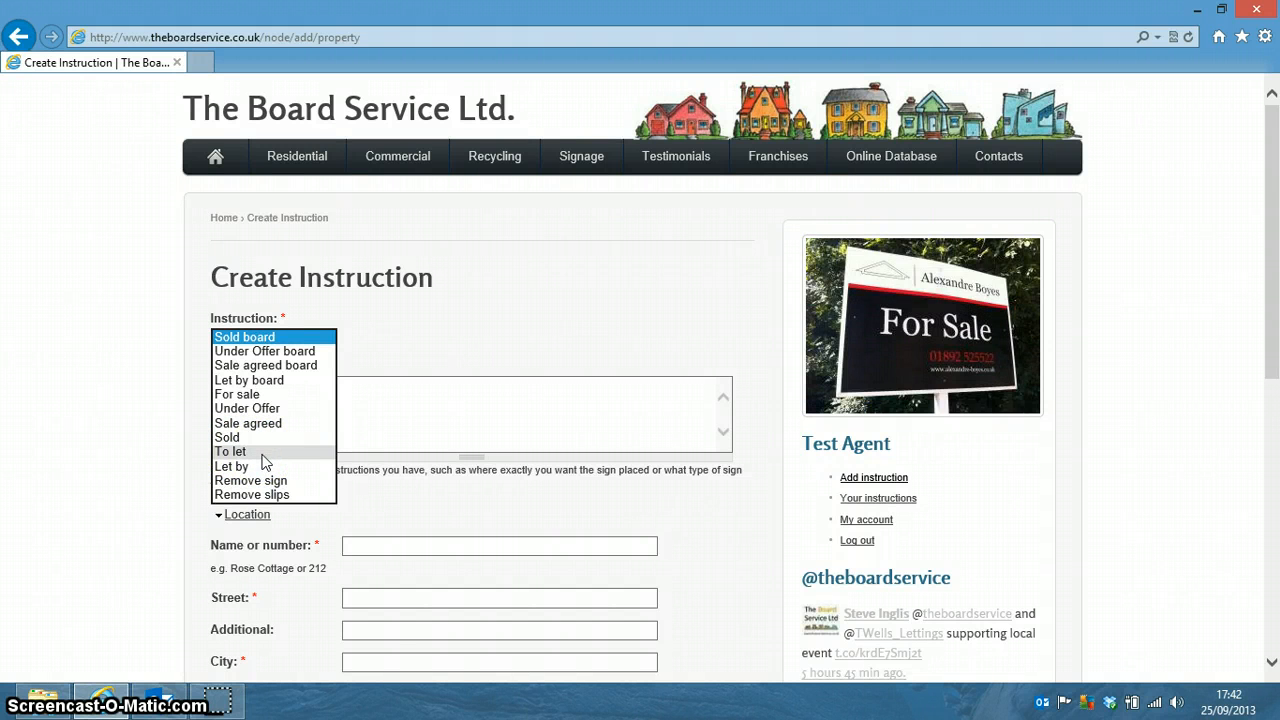
Browse the instruction types and leave Sold board as the selected type.
click(263, 467)
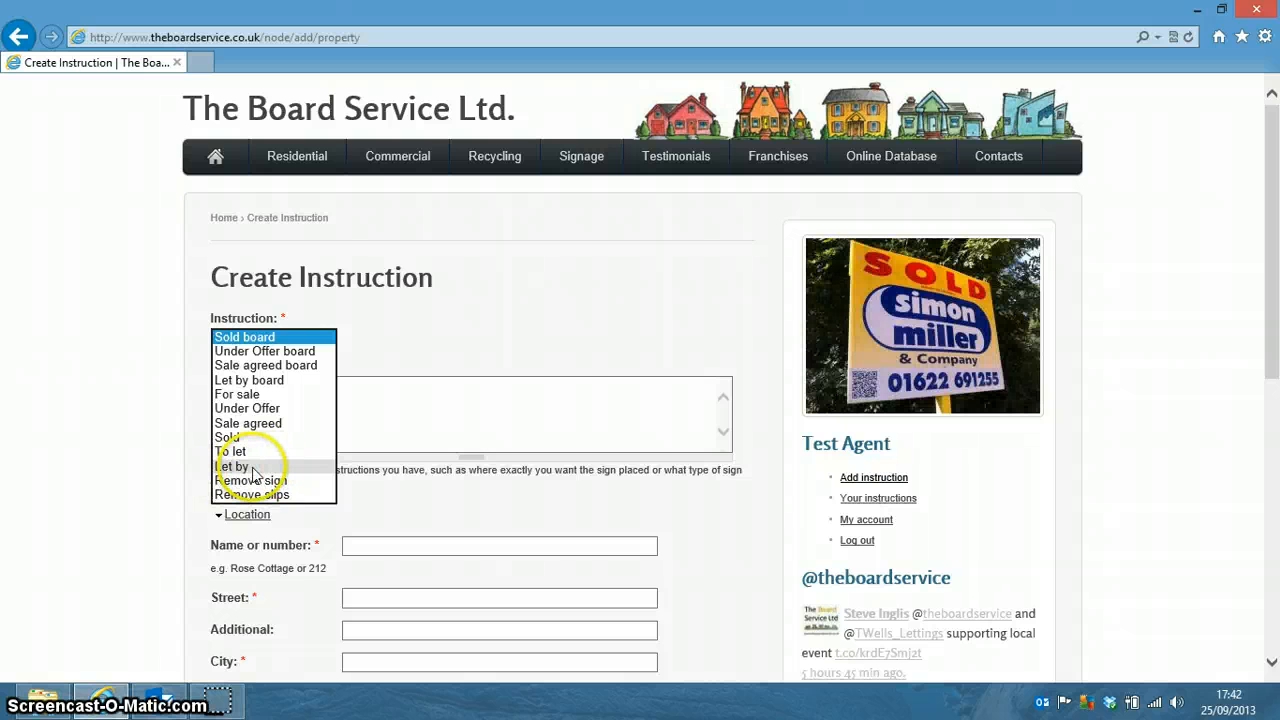
click(289, 508)
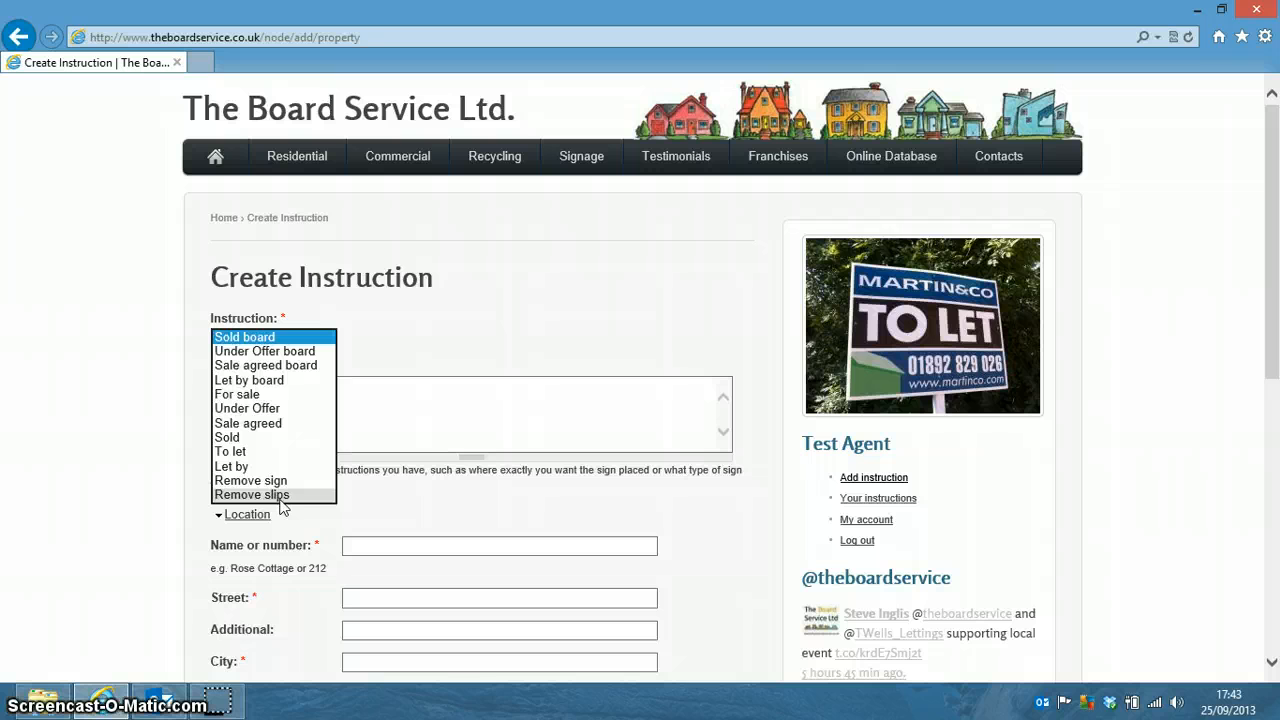
click(378, 364)
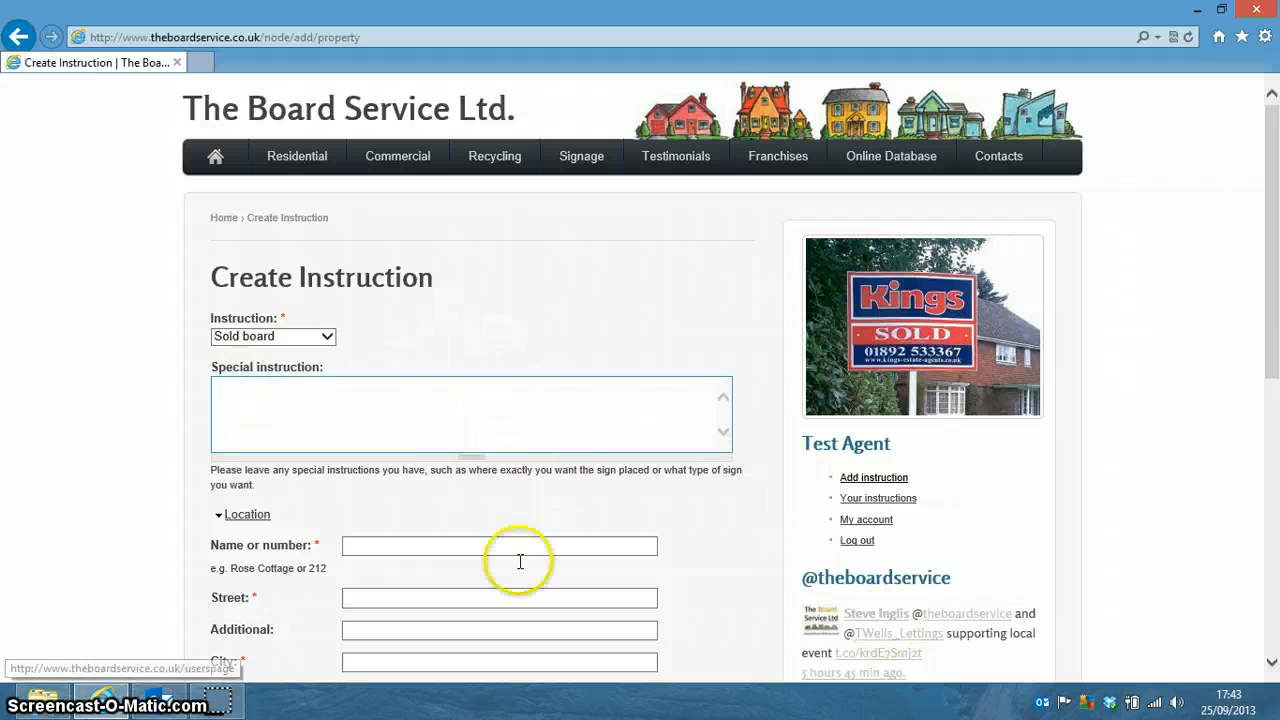
Enter 'Erect on gatepost to right hand side' as the special instruction.
click(245, 397)
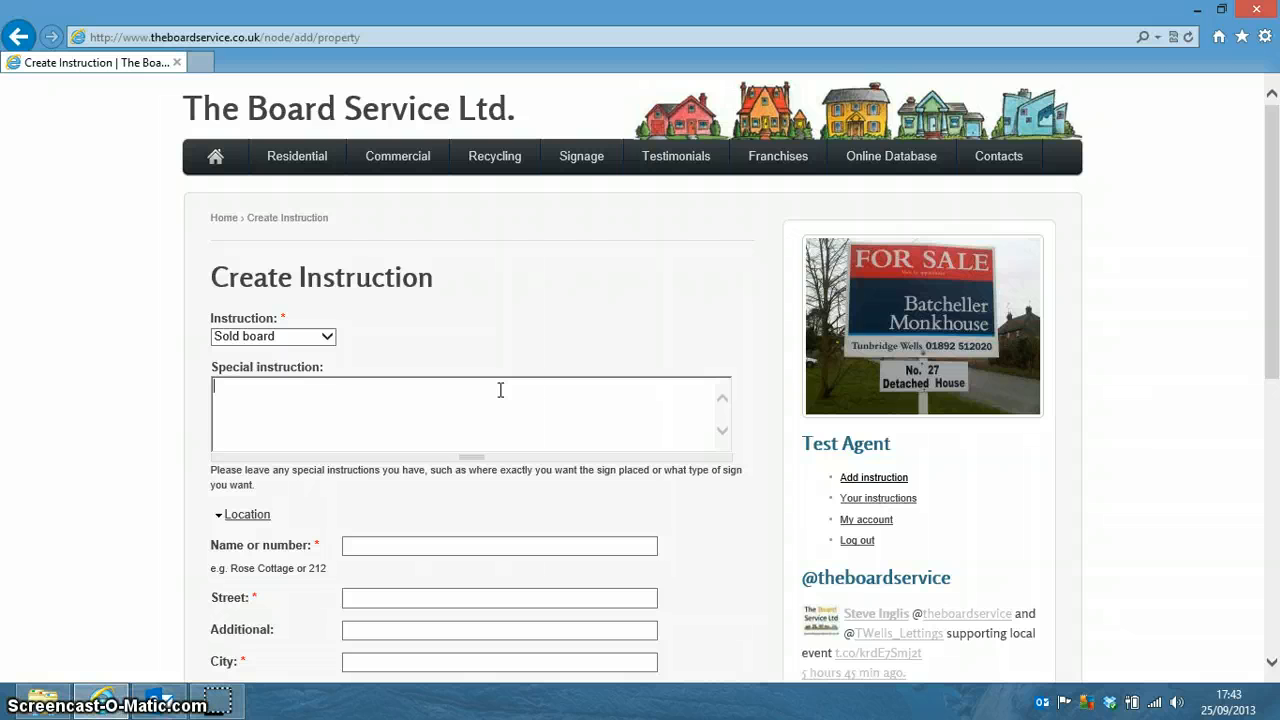
text(Erect o)
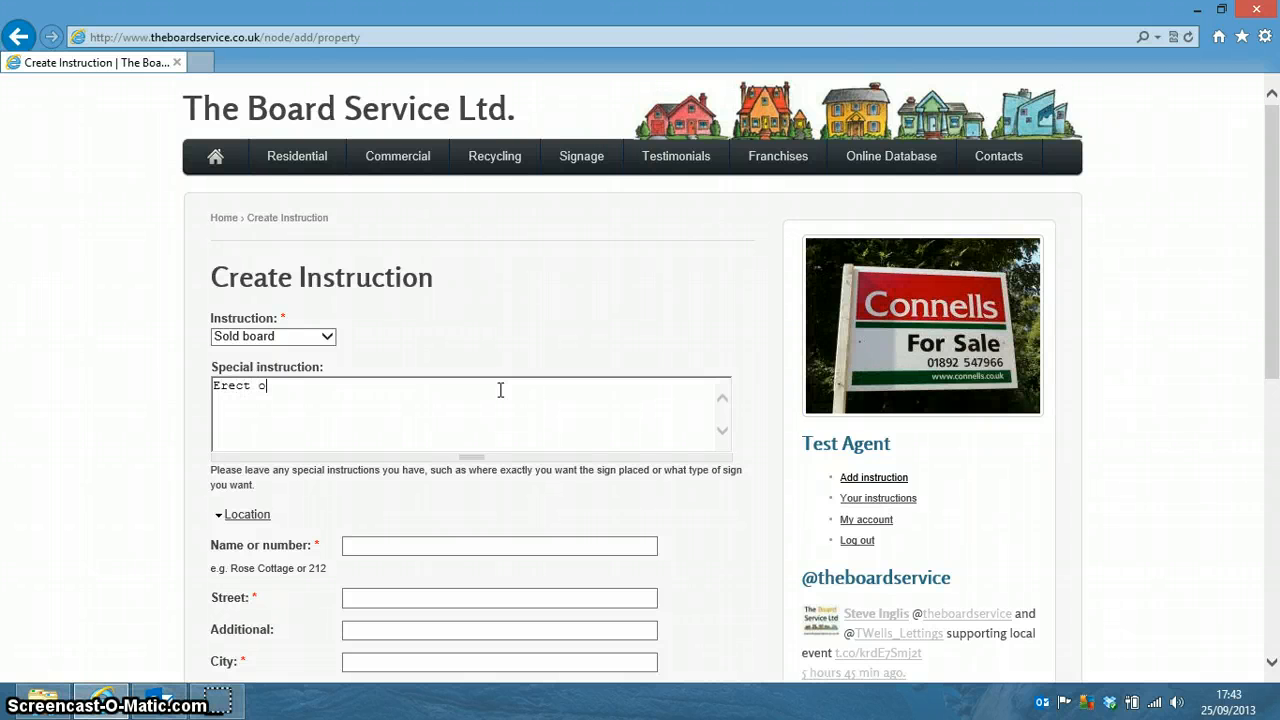
text(n gatepos)
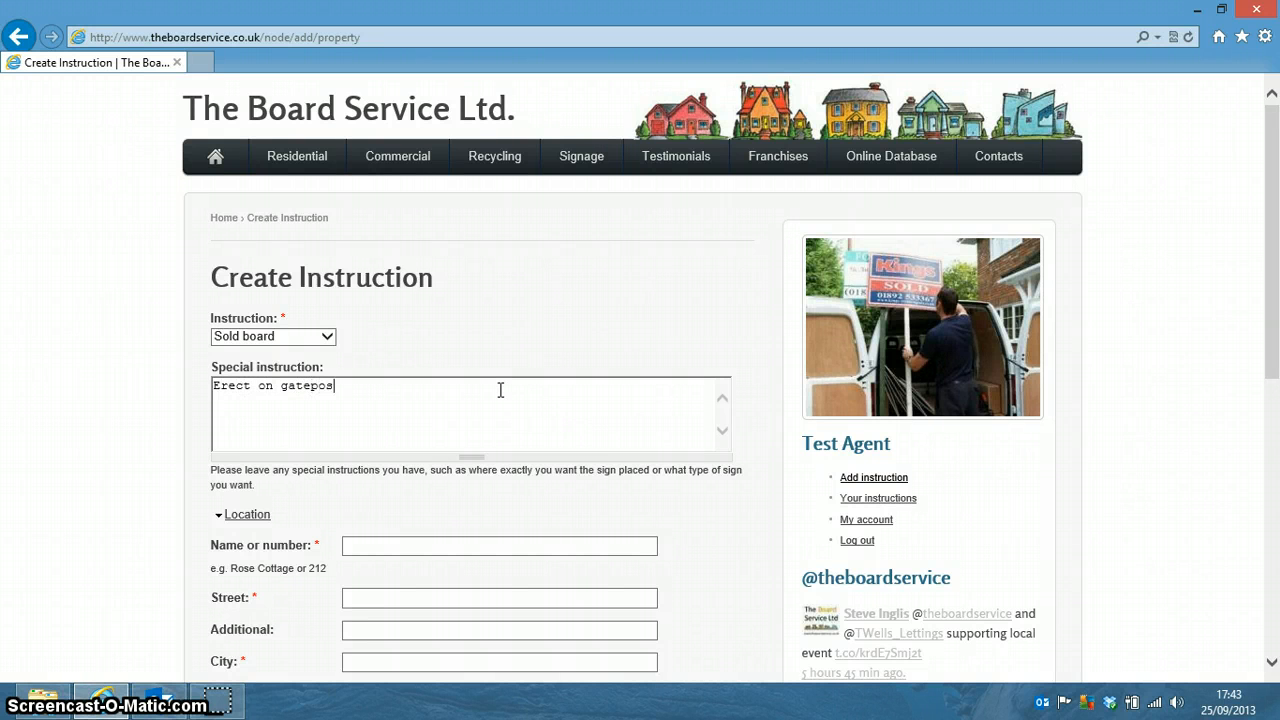
text(t to r)
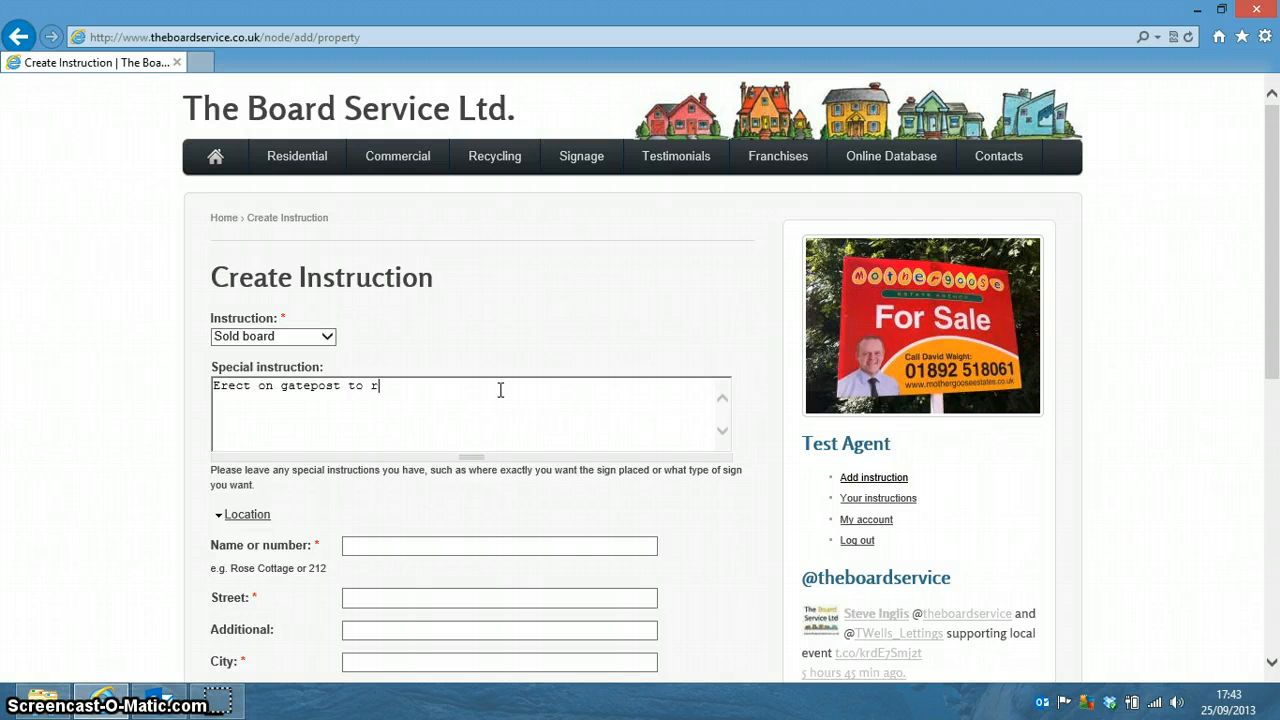
text(ight)
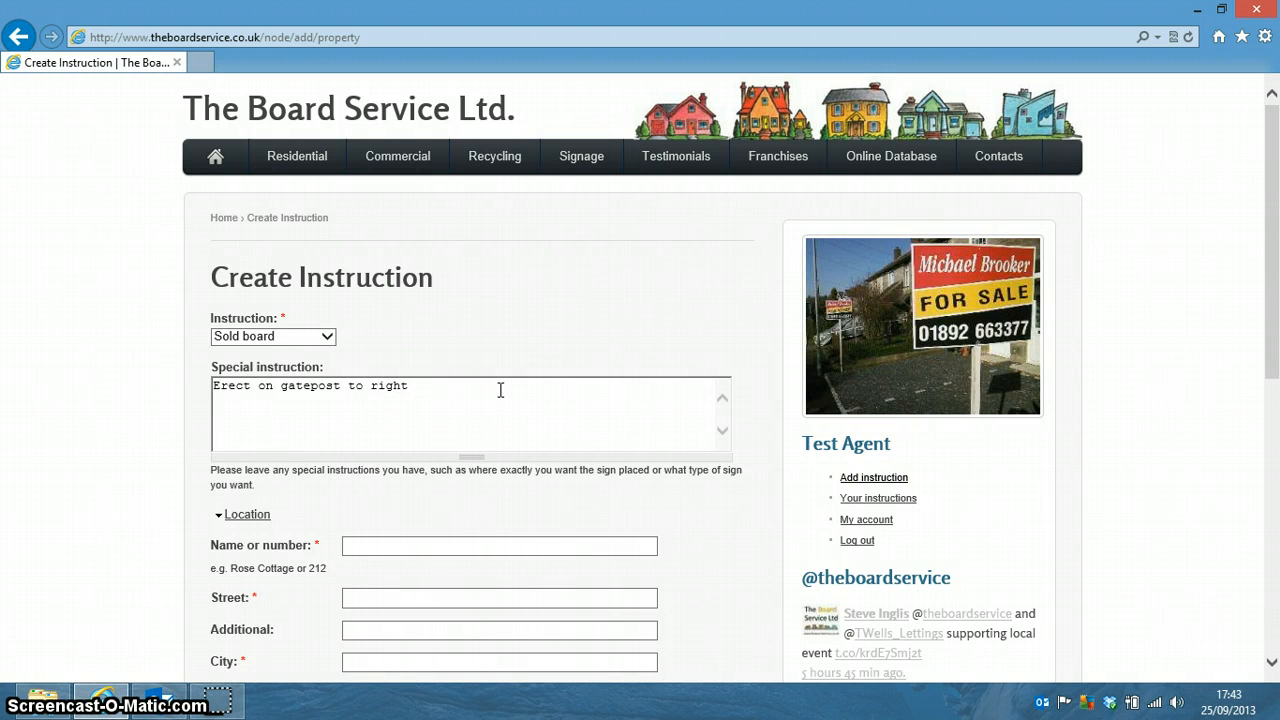
text( hand side)
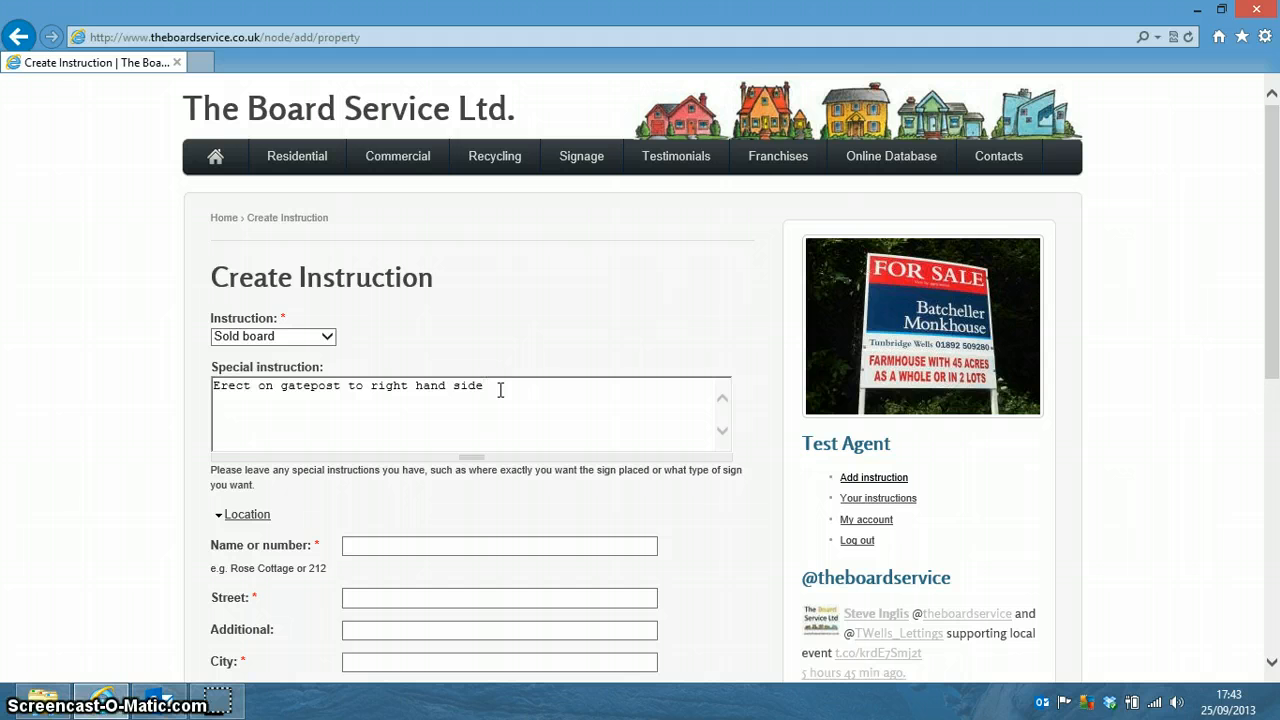
click(505, 390)
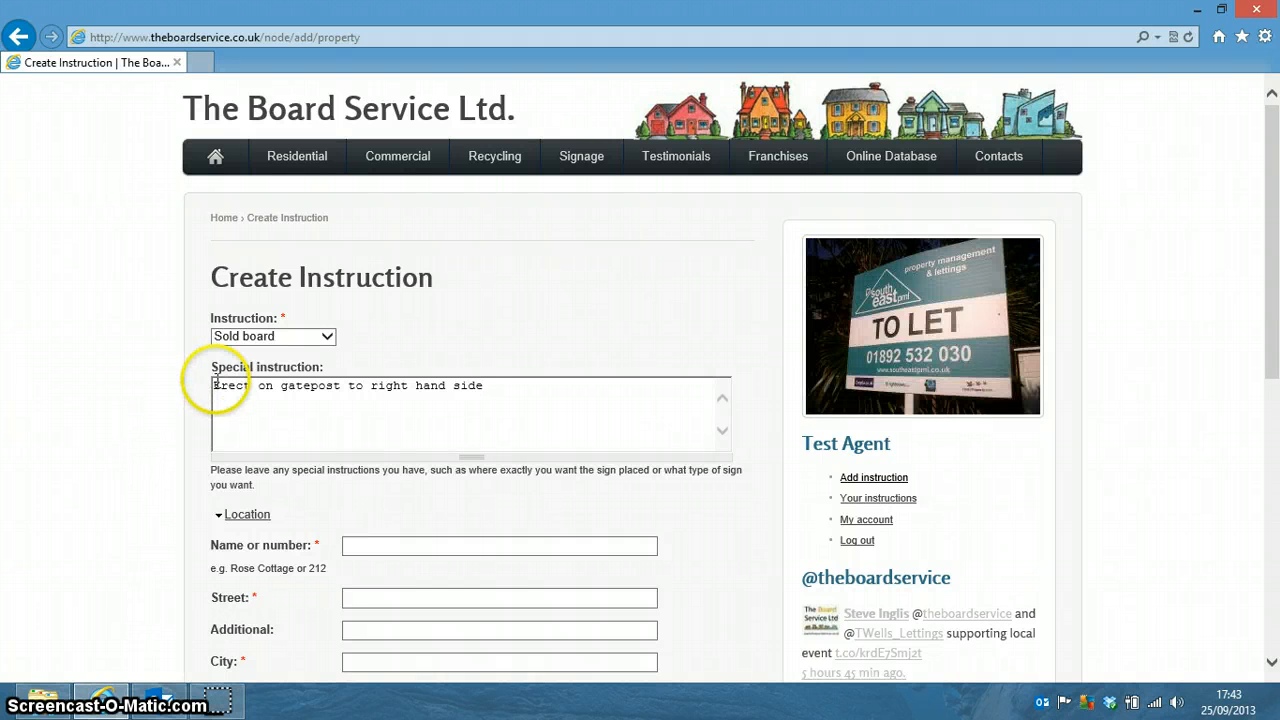
Select and deselect the gatepost special instruction text, leaving it unchanged.
drag(214, 384, 511, 398)
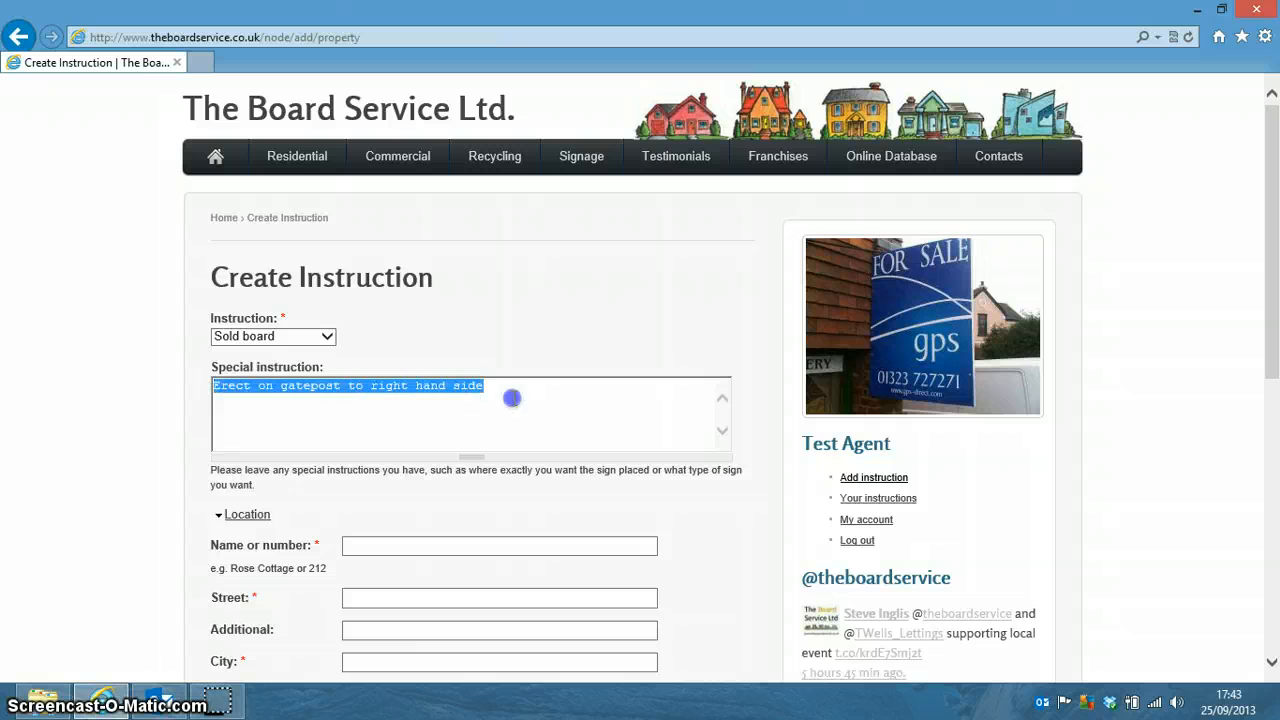
click(494, 391)
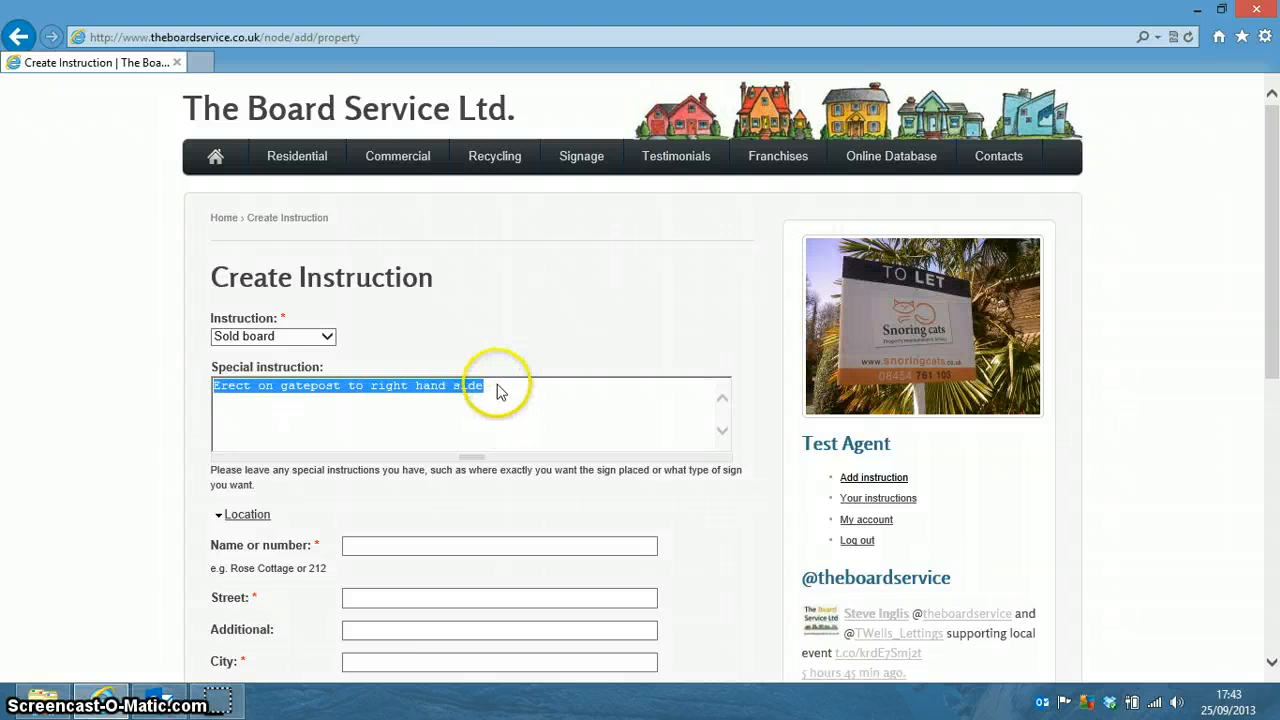
click(323, 420)
click(218, 395)
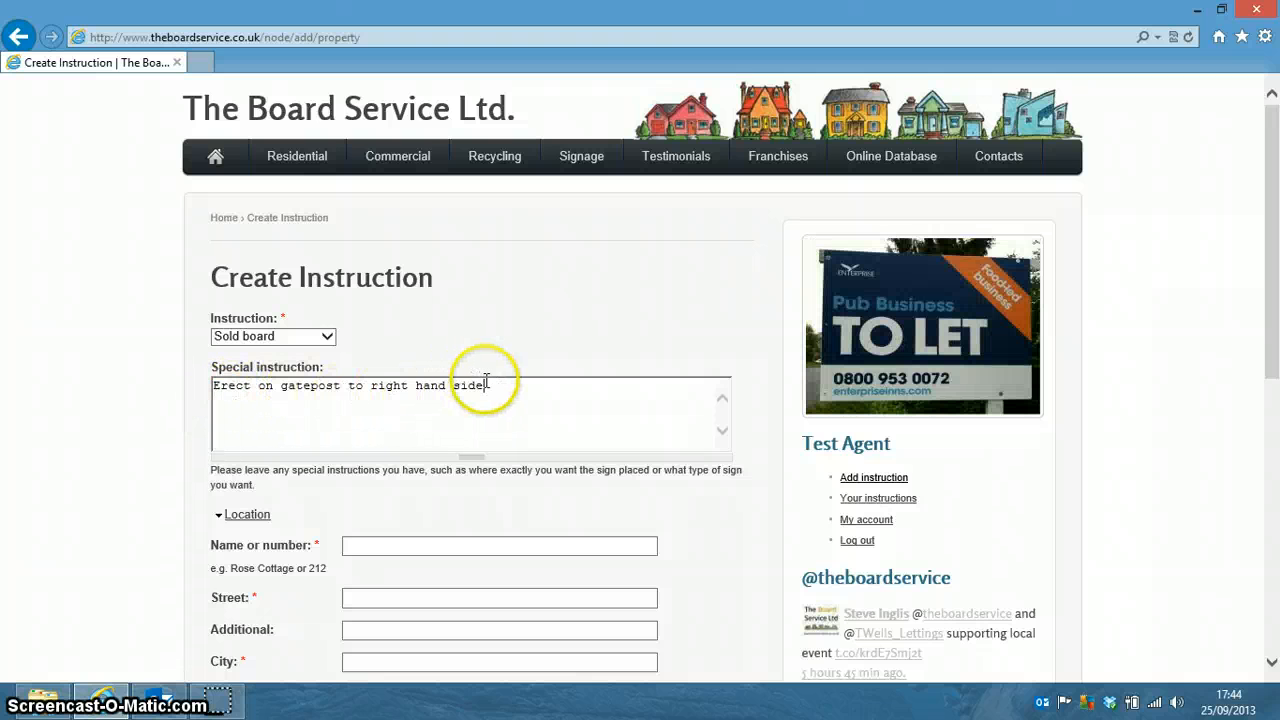
click(494, 429)
drag(484, 388, 228, 392)
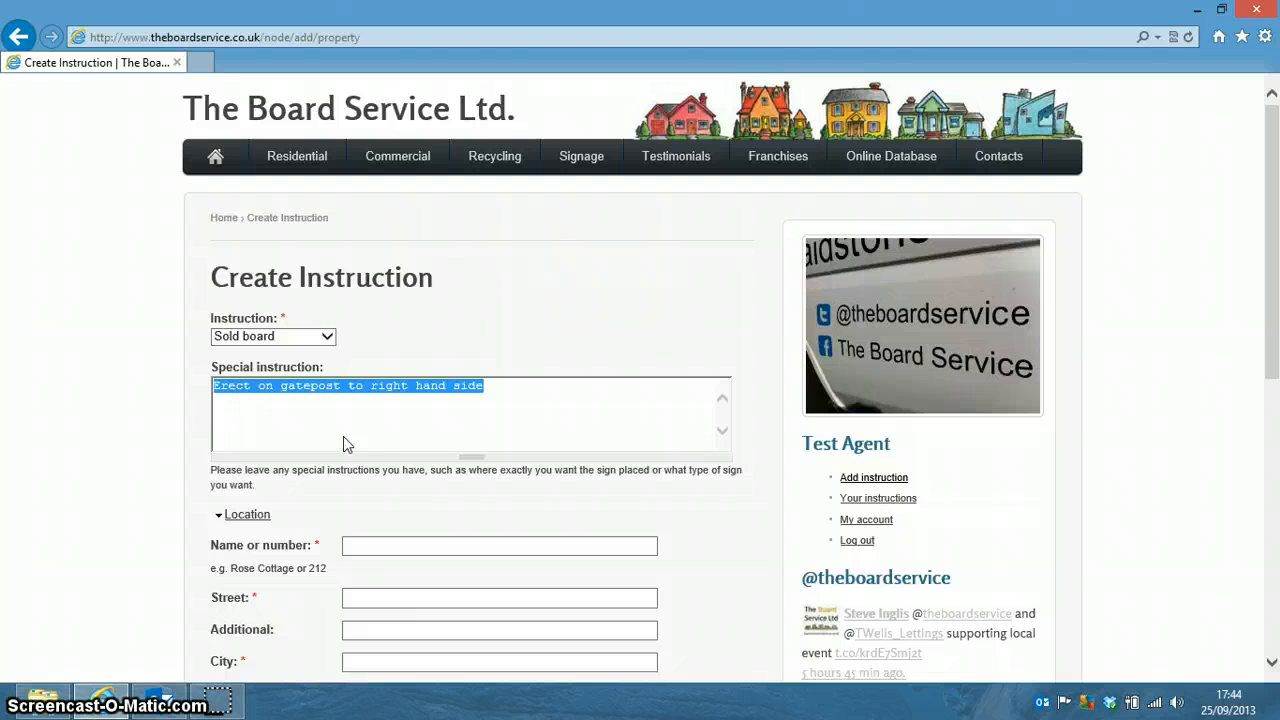
click(355, 432)
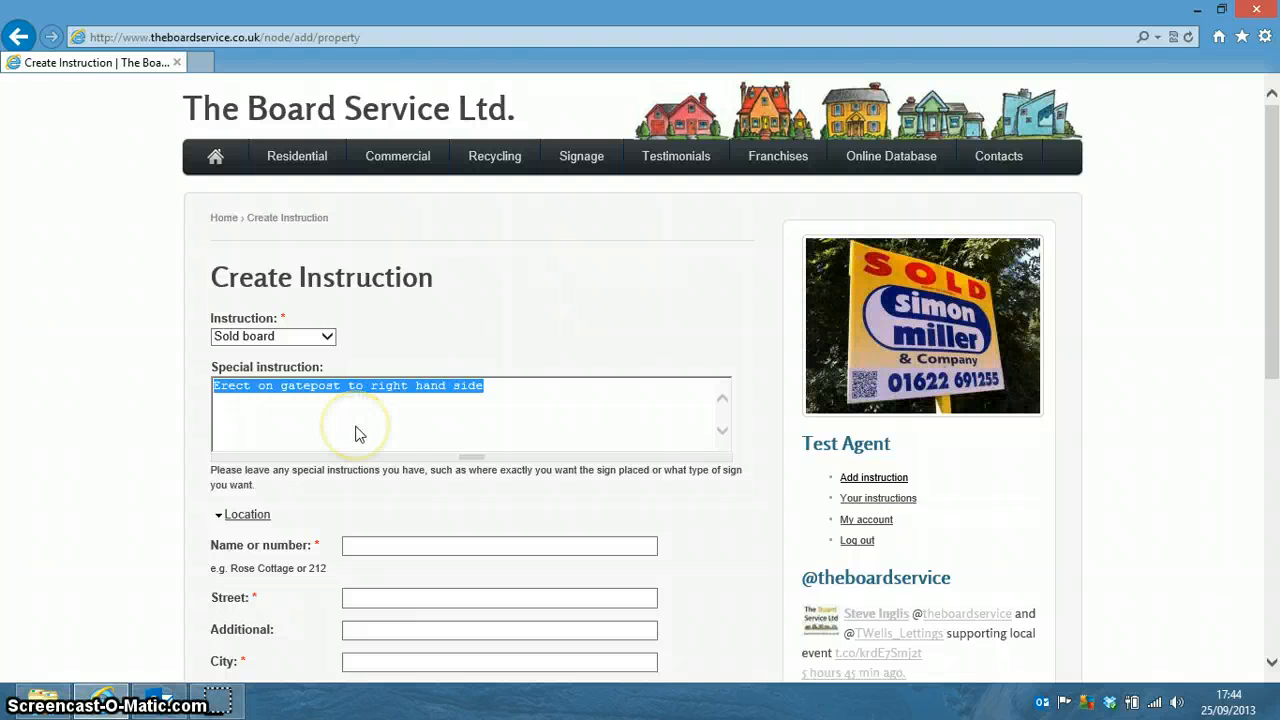
click(434, 443)
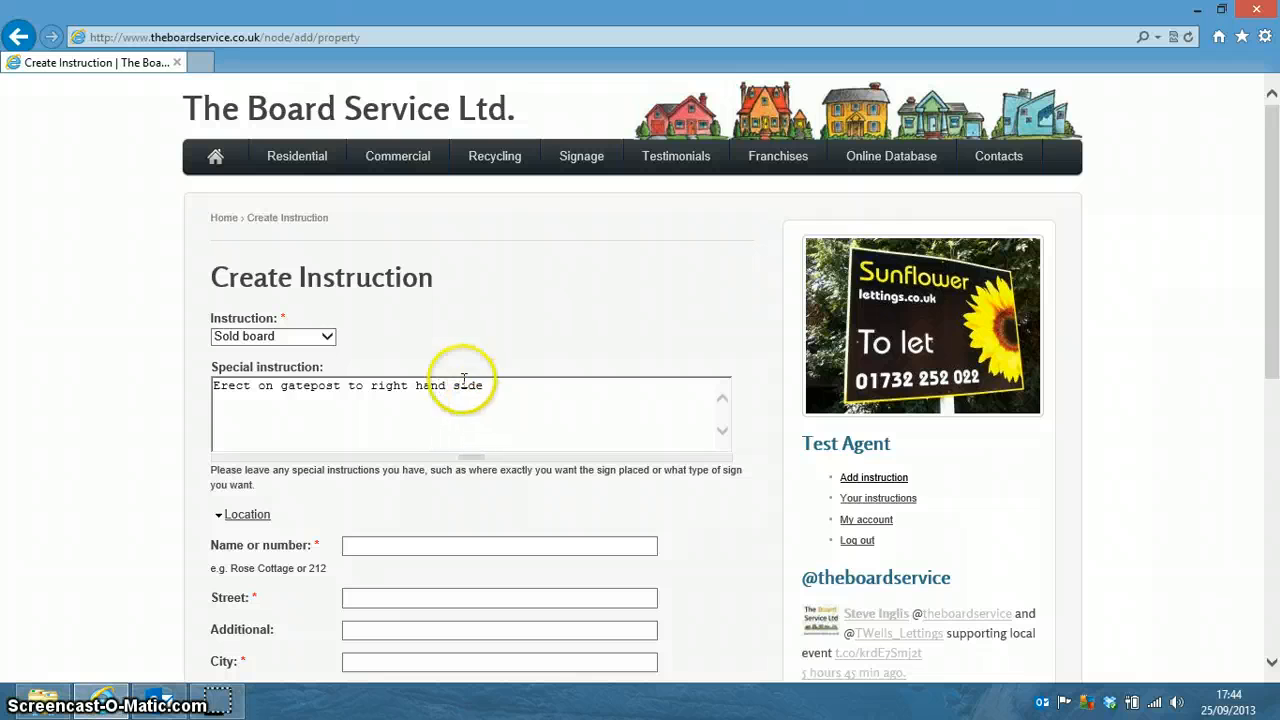
Change the instruction type from Sold board to For sale.
click(326, 336)
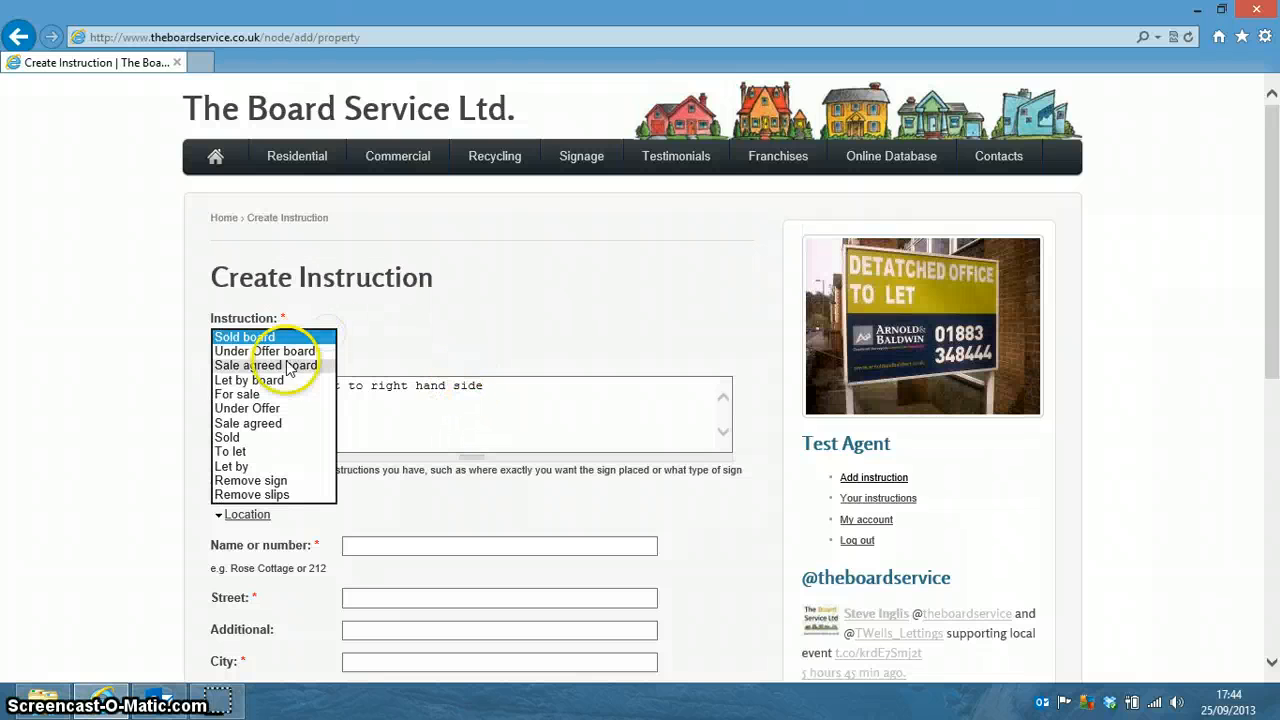
click(288, 394)
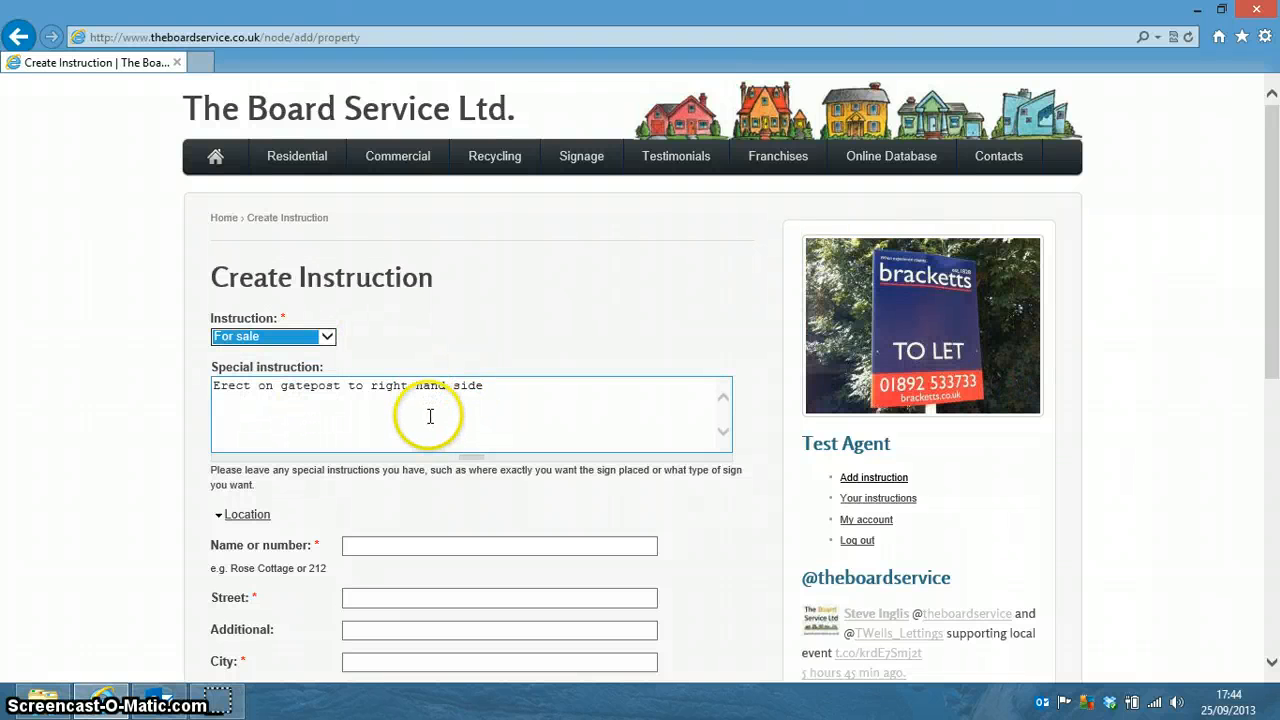
click(430, 416)
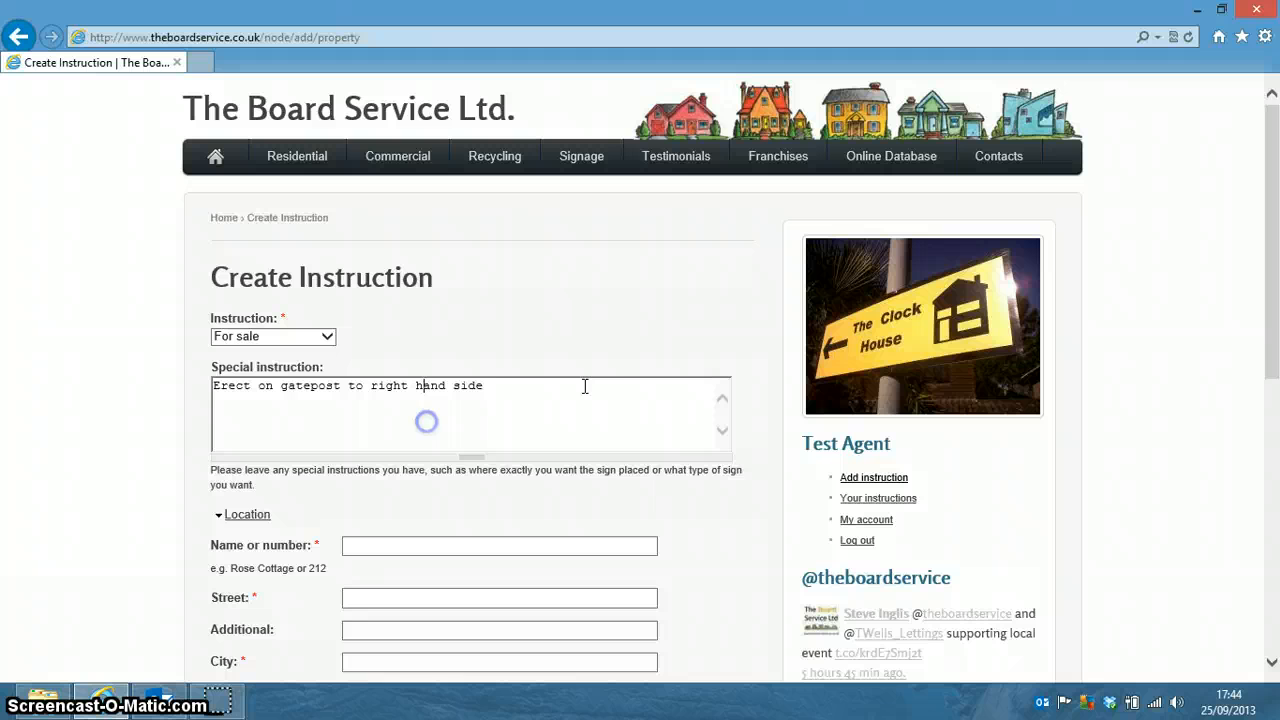
click(525, 398)
scroll(480, 395, down, 3)
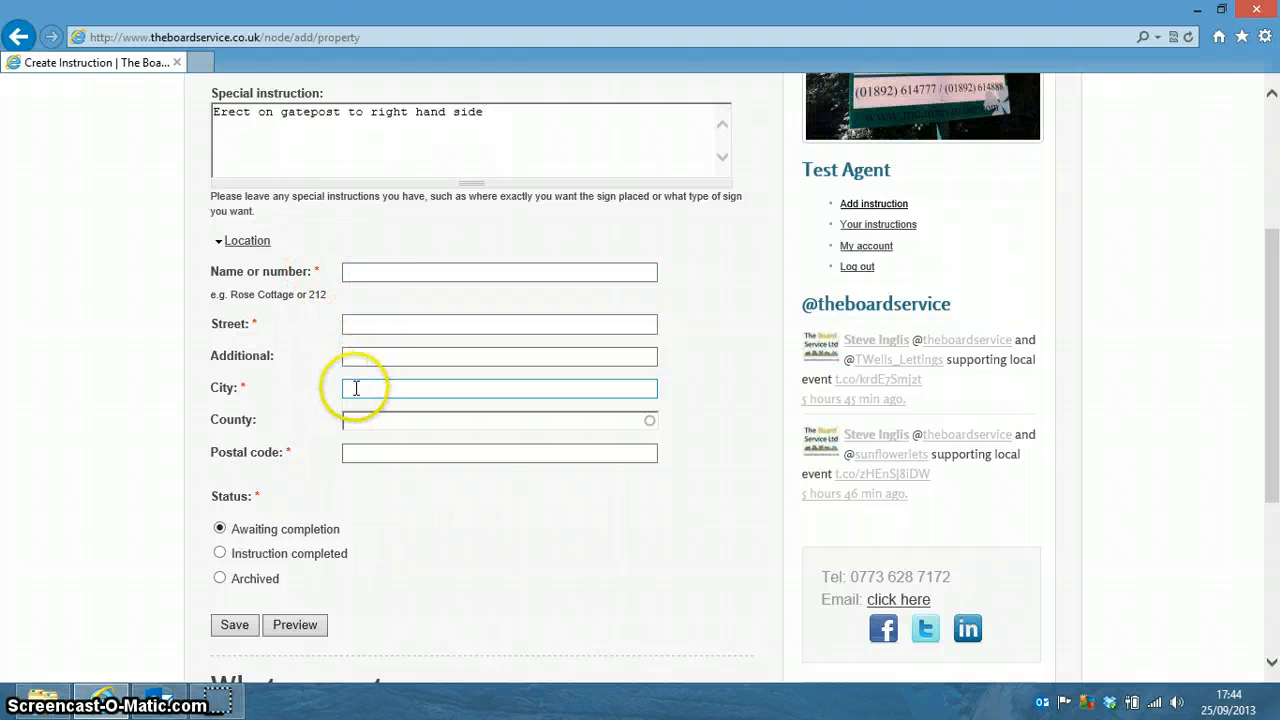
click(363, 270)
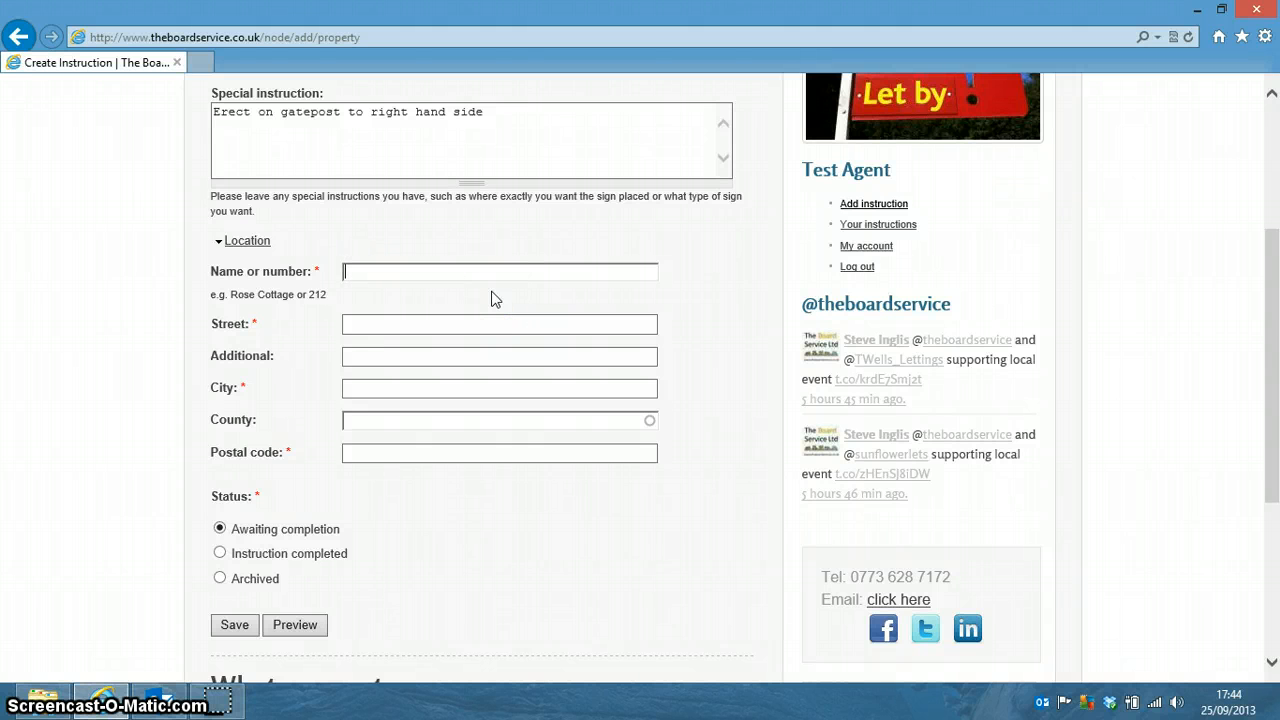
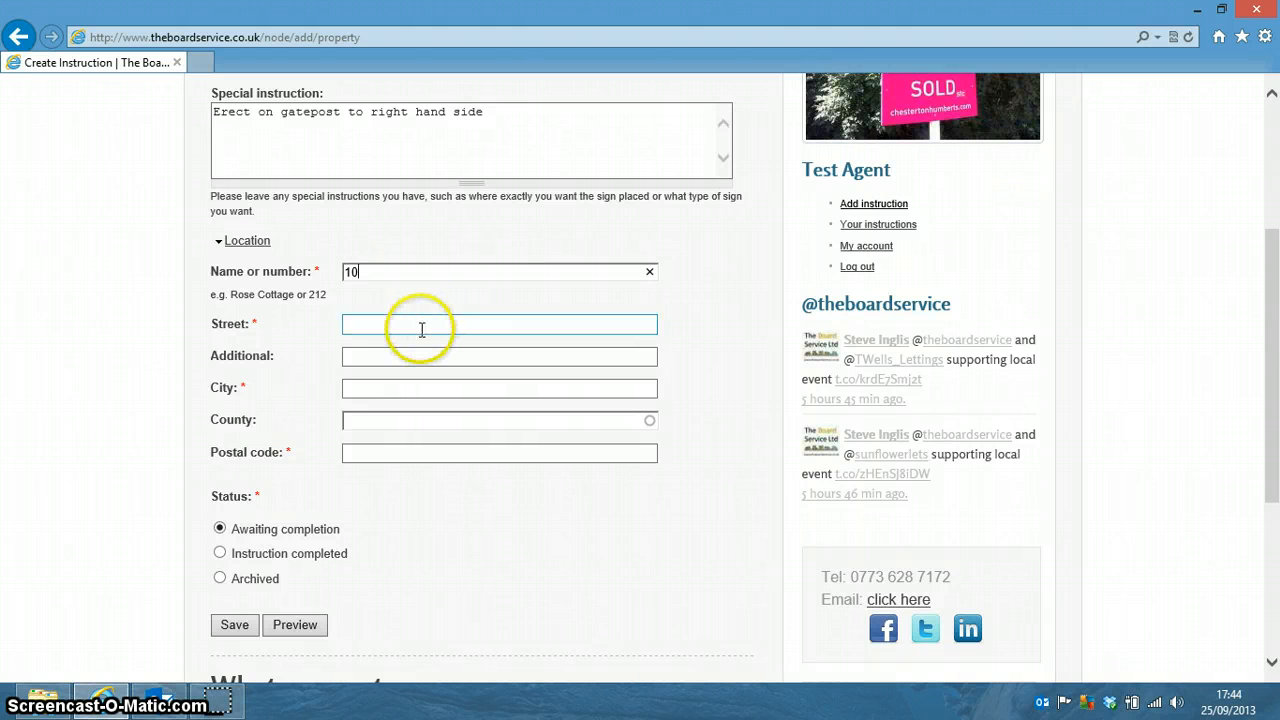
click(422, 329)
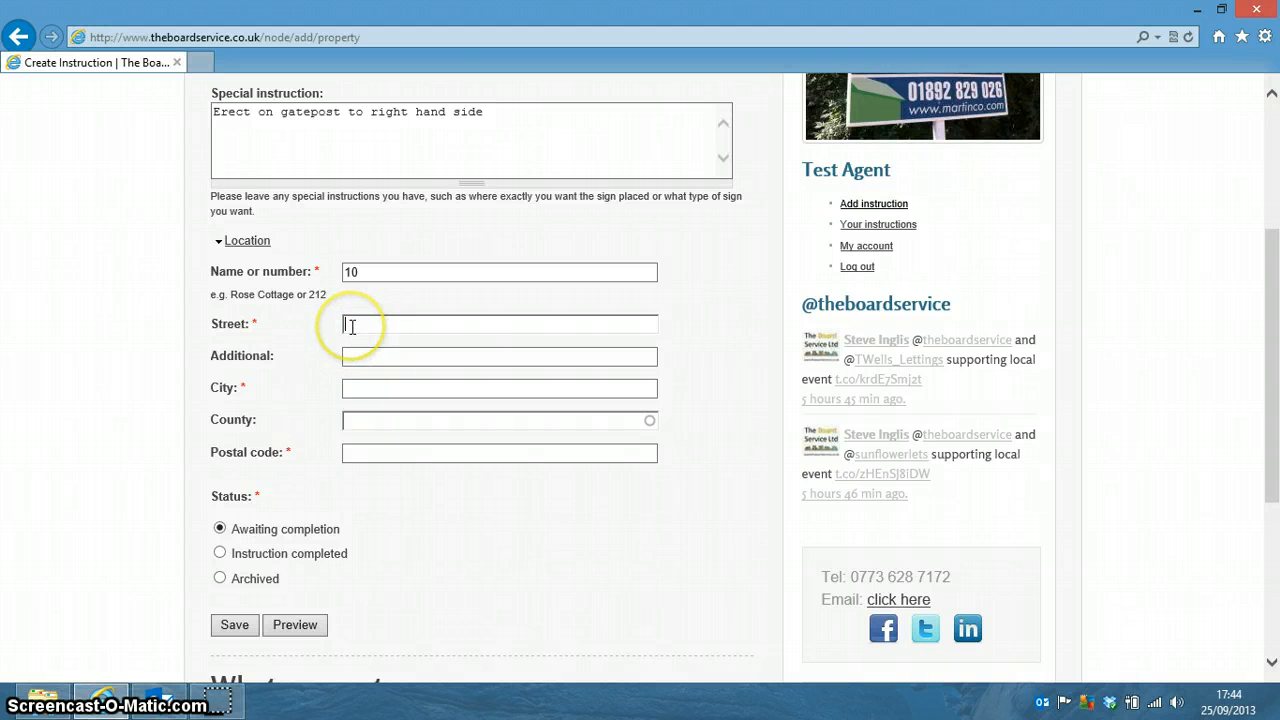
text(h)
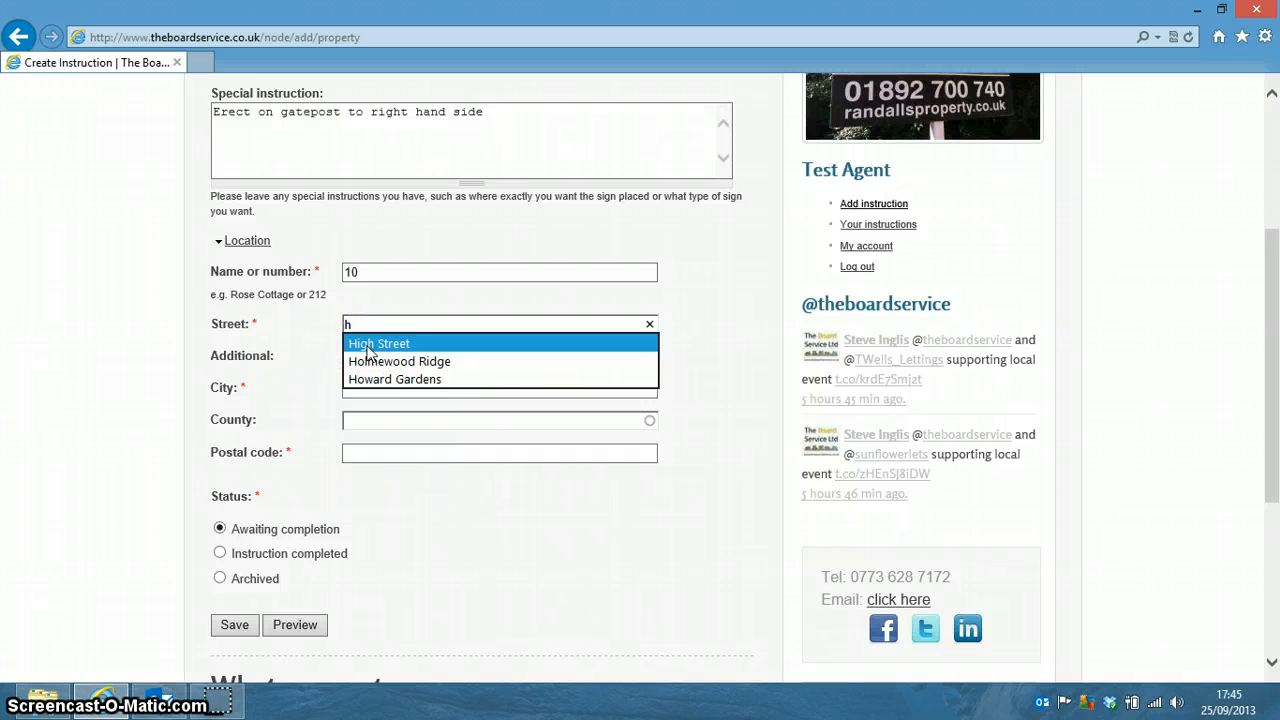
click(370, 344)
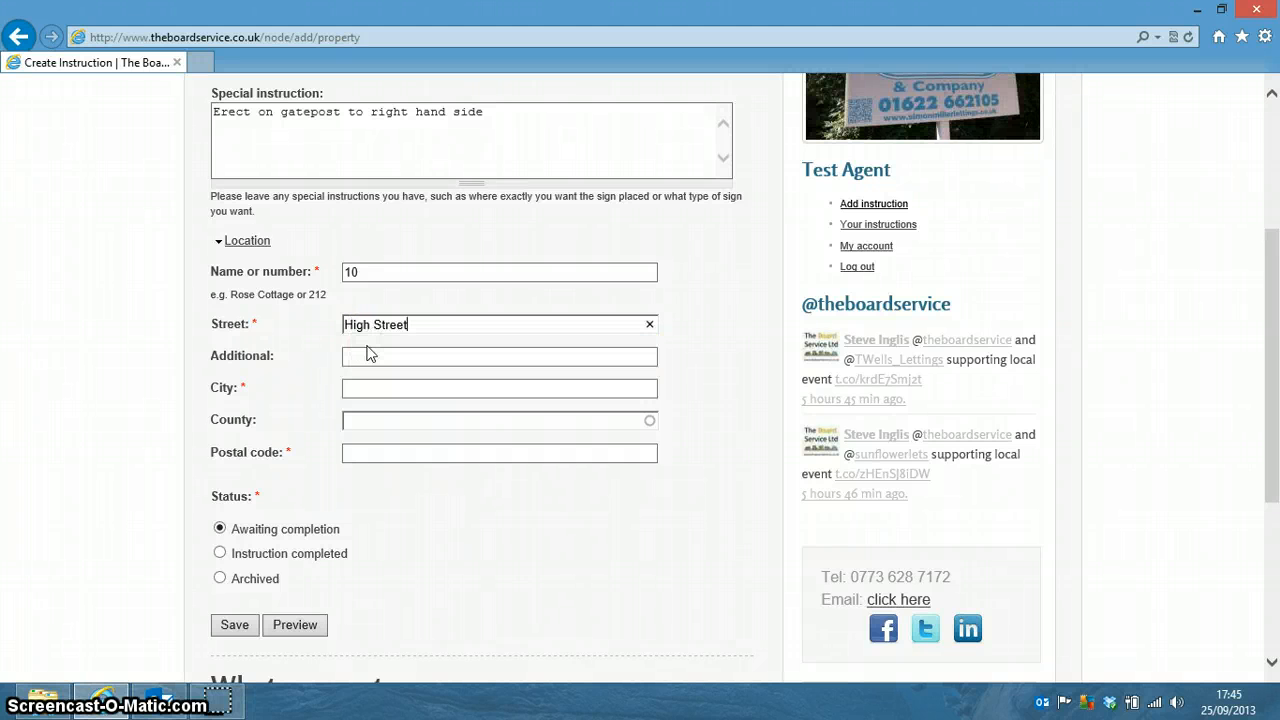
click(371, 360)
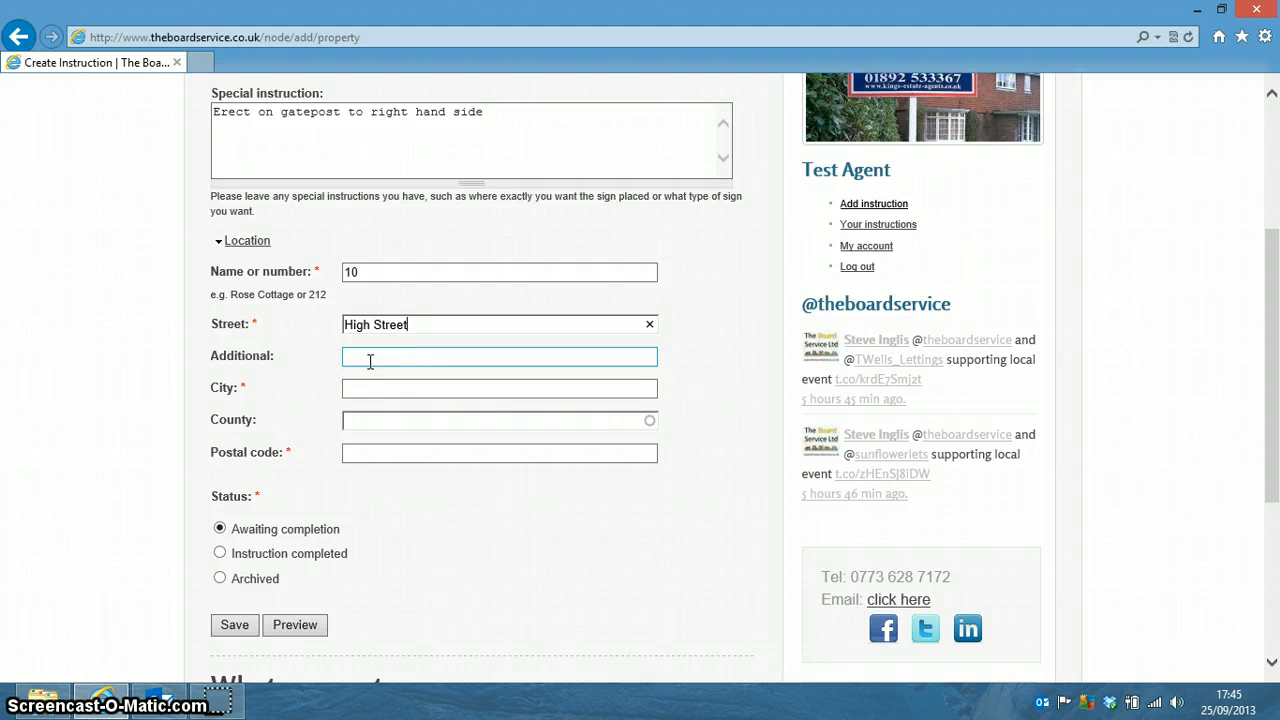
click(370, 362)
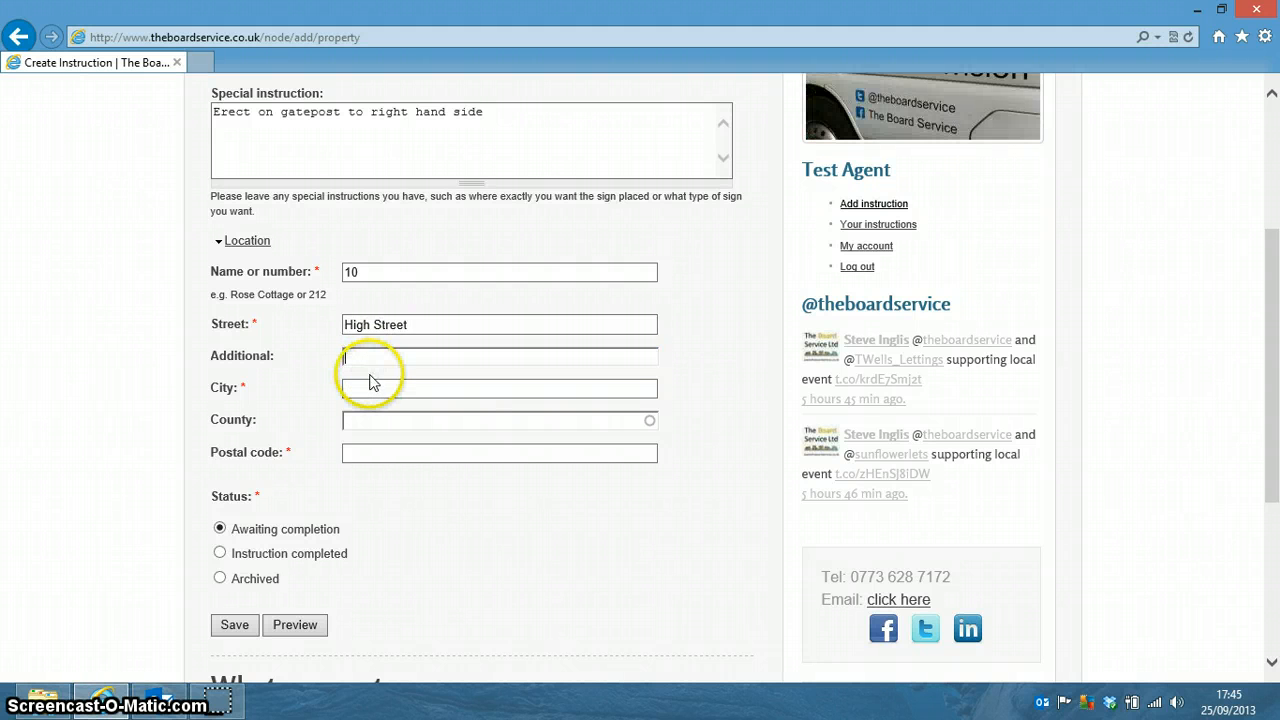
text(s)
click(370, 389)
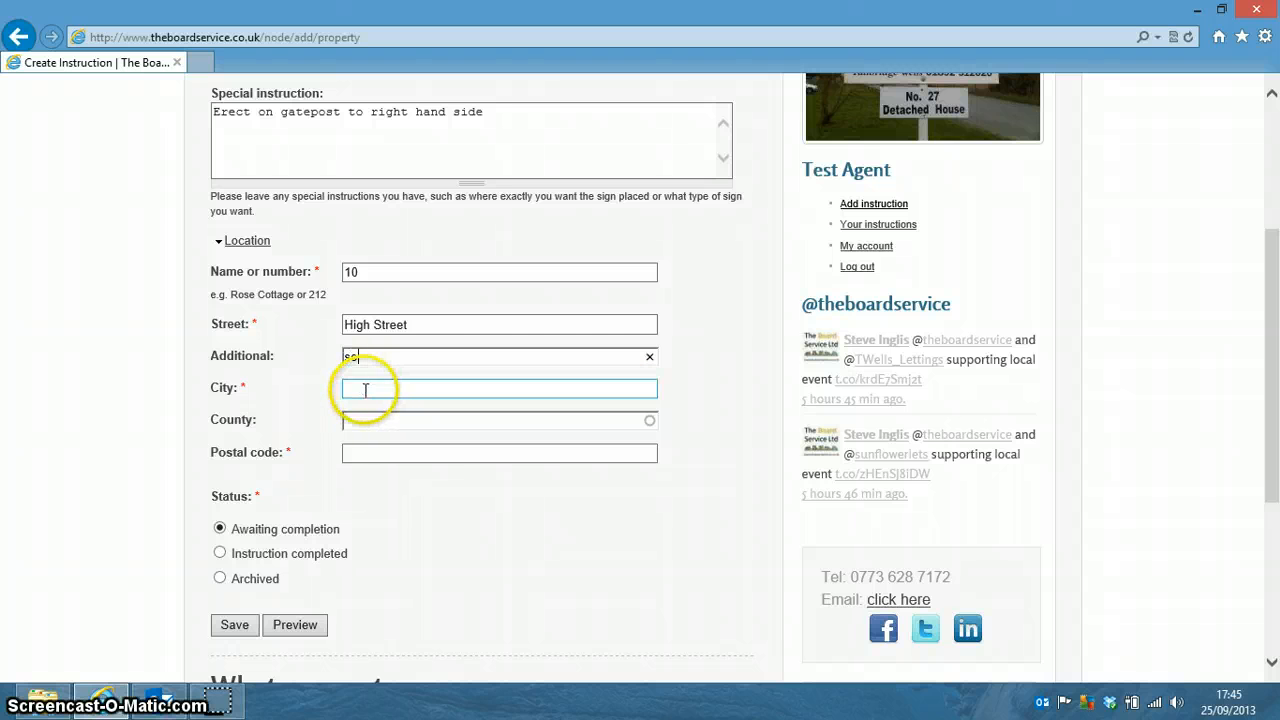
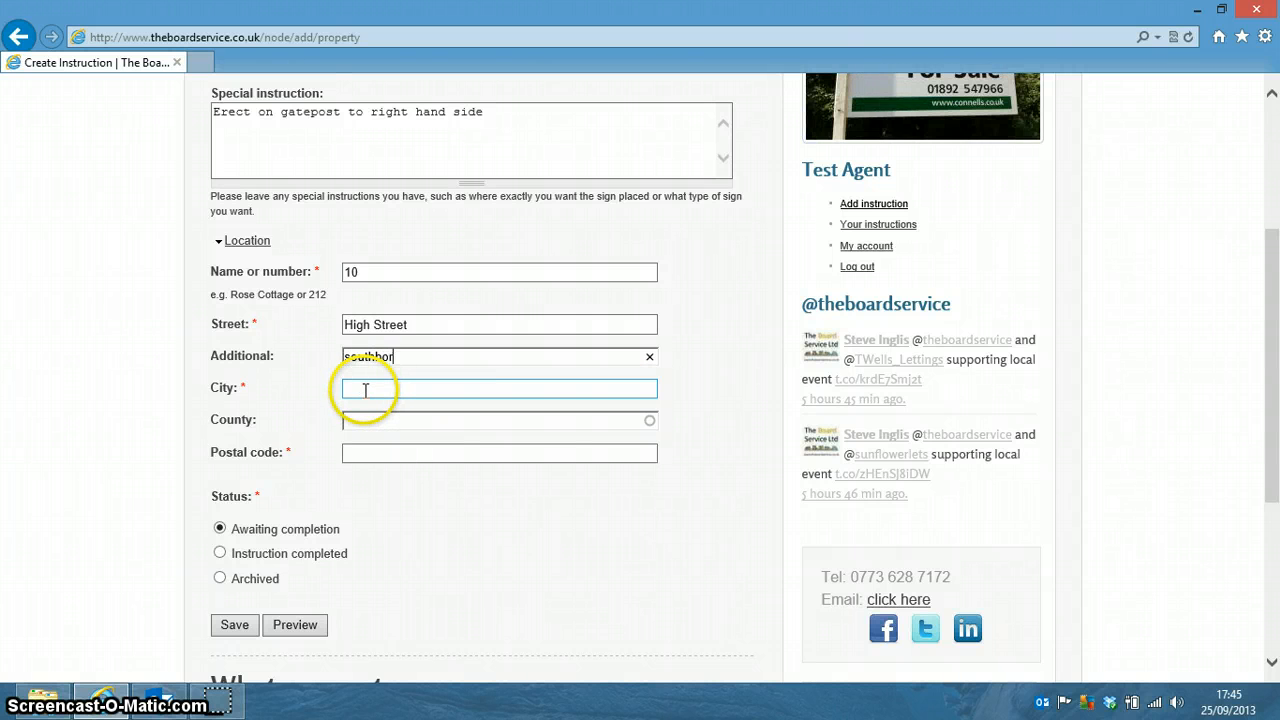
click(365, 390)
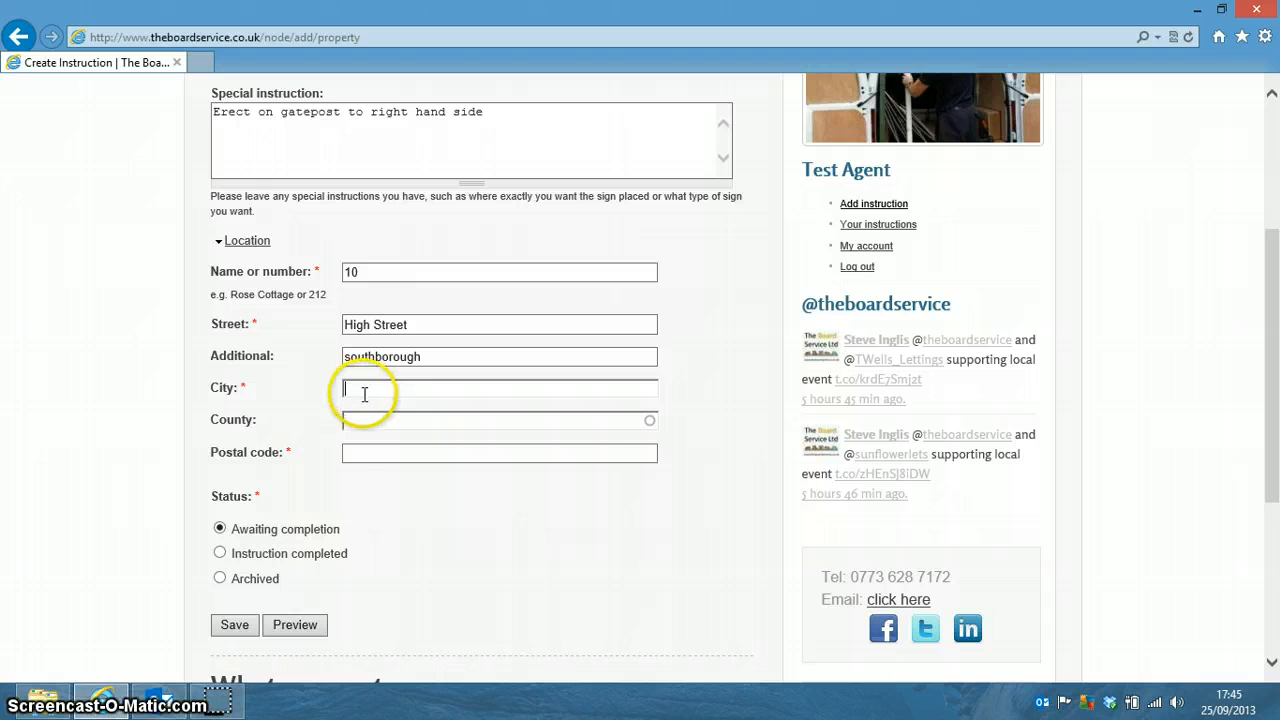
text(tu)
click(385, 409)
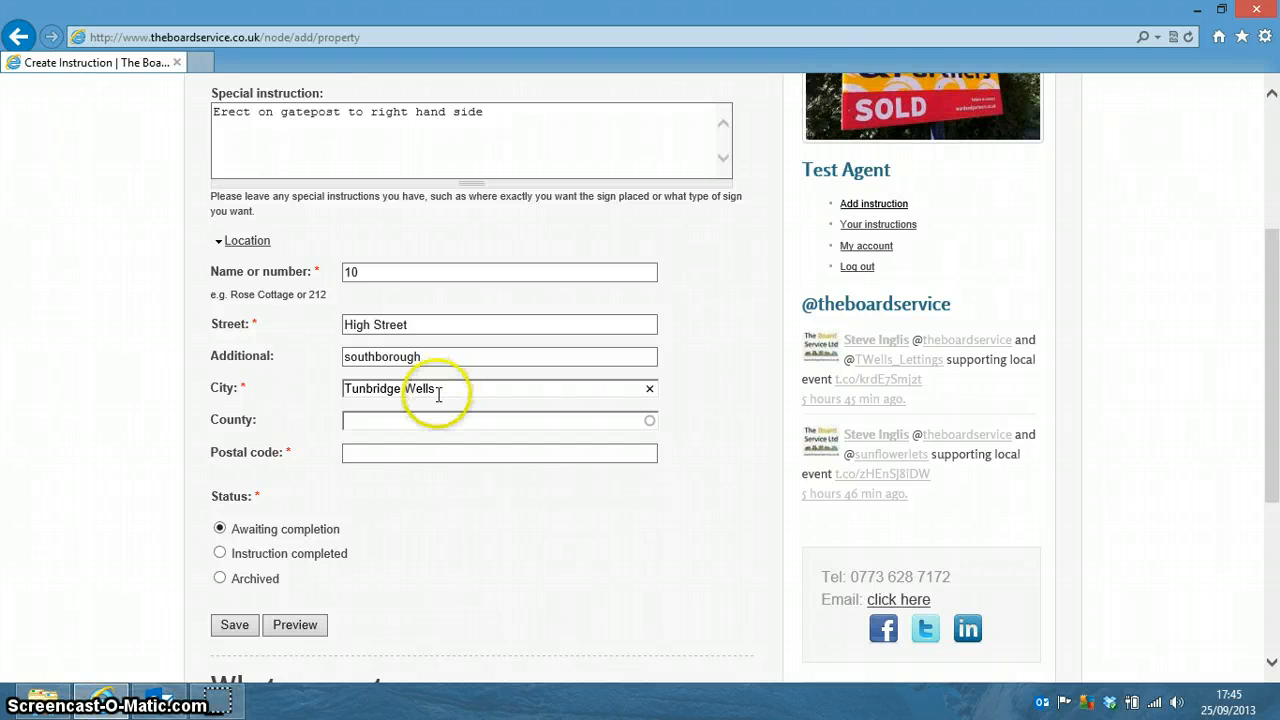
click(413, 357)
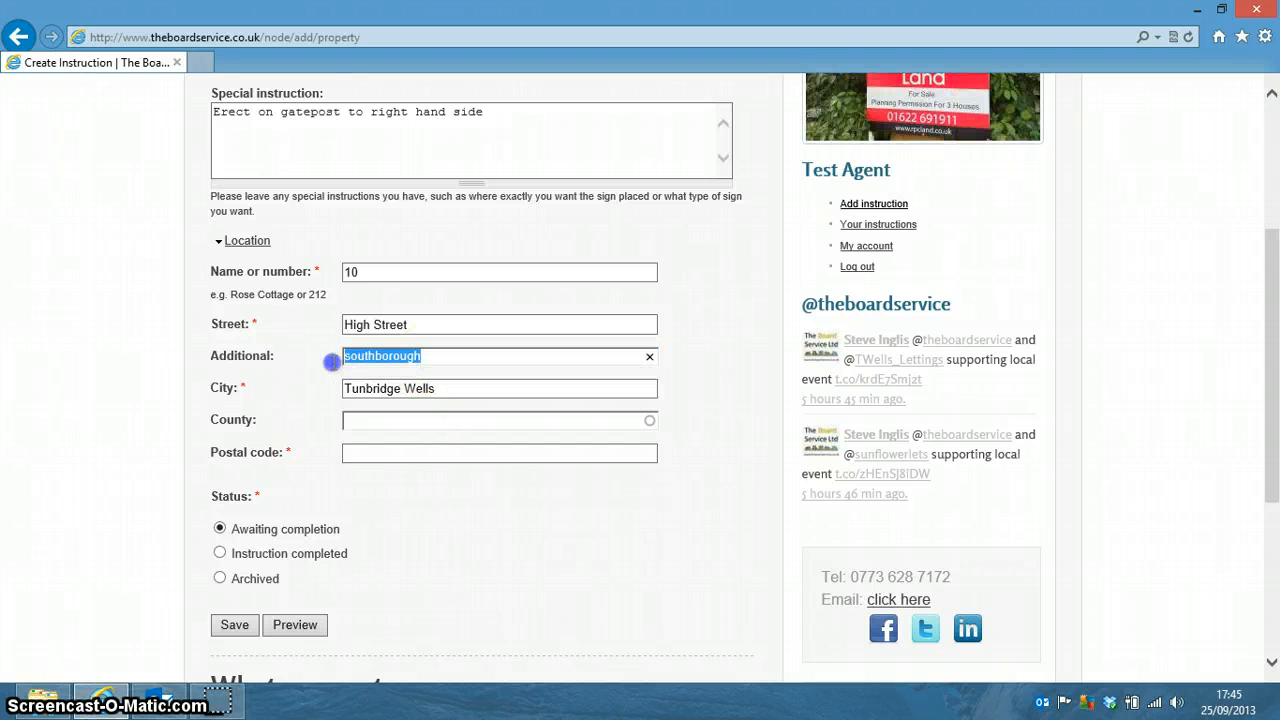
key(BackSpace)
click(443, 388)
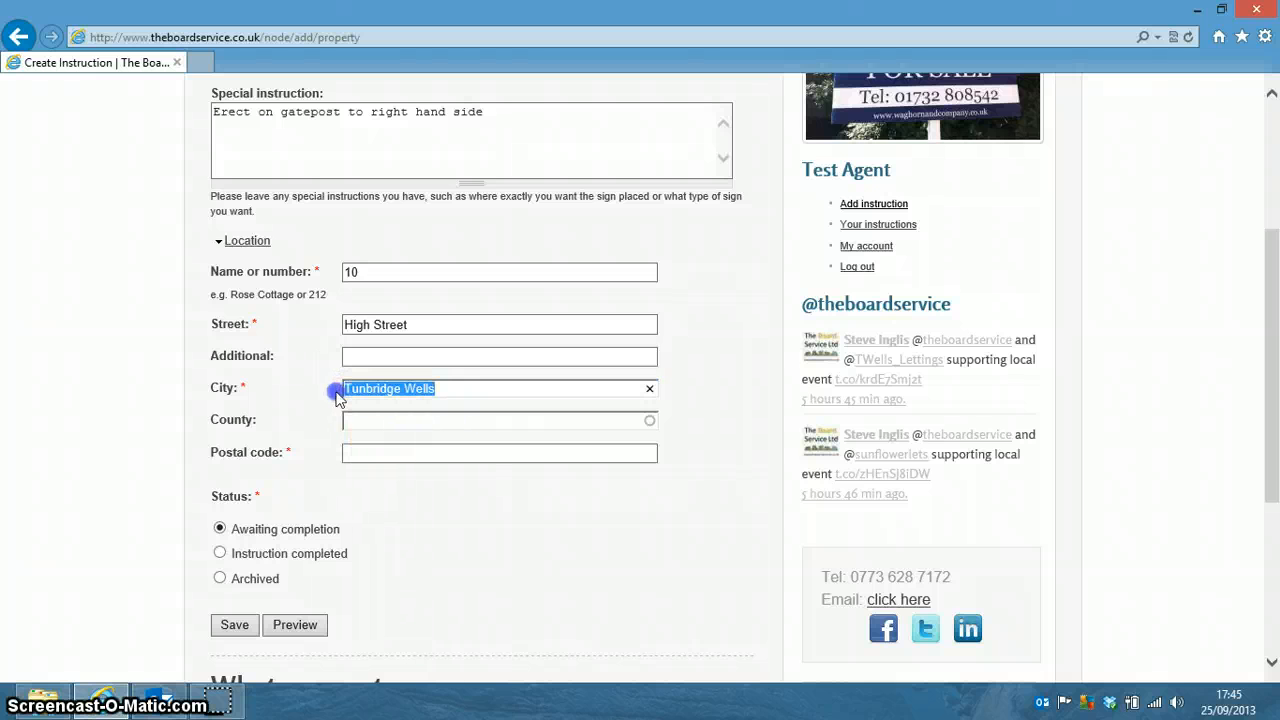
text(So)
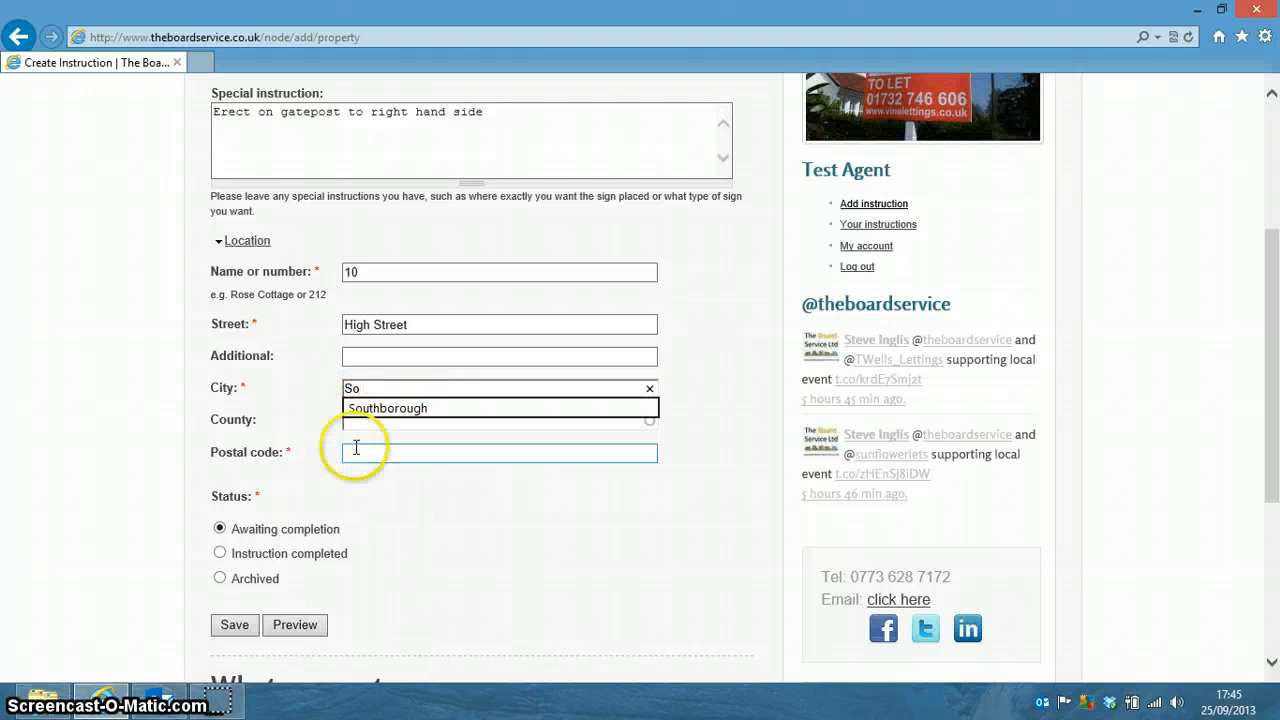
click(368, 428)
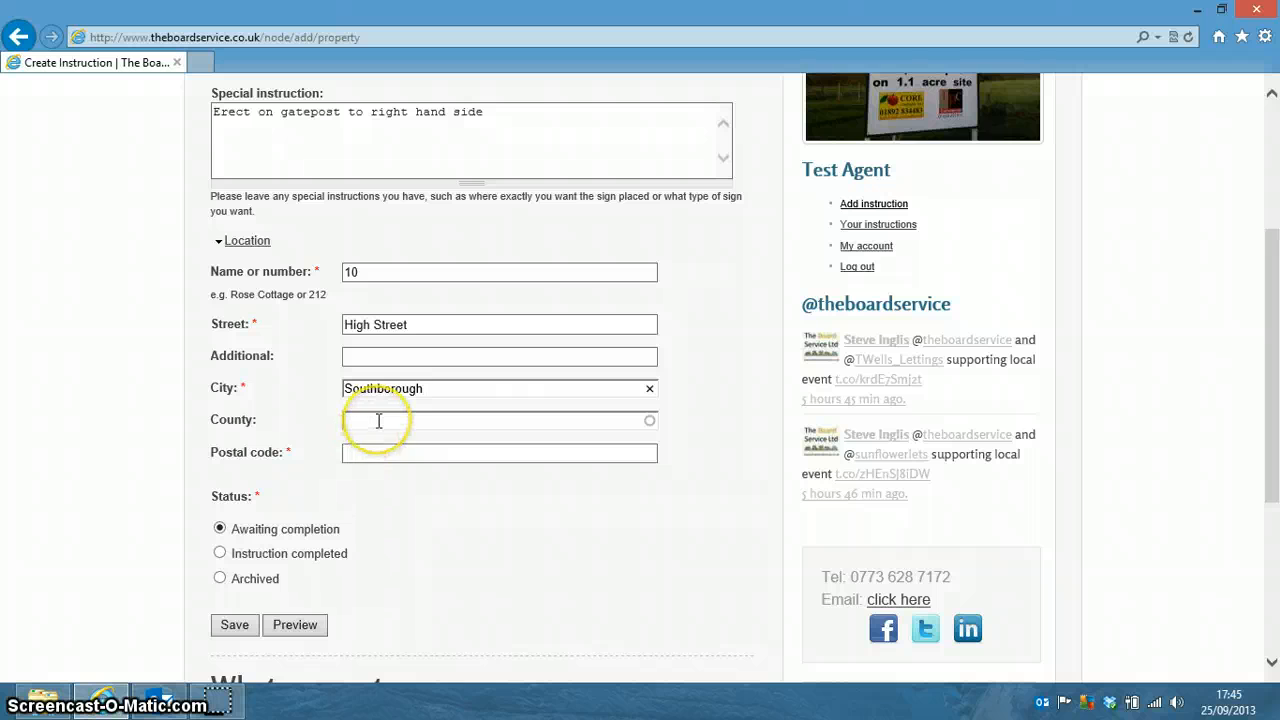
click(371, 456)
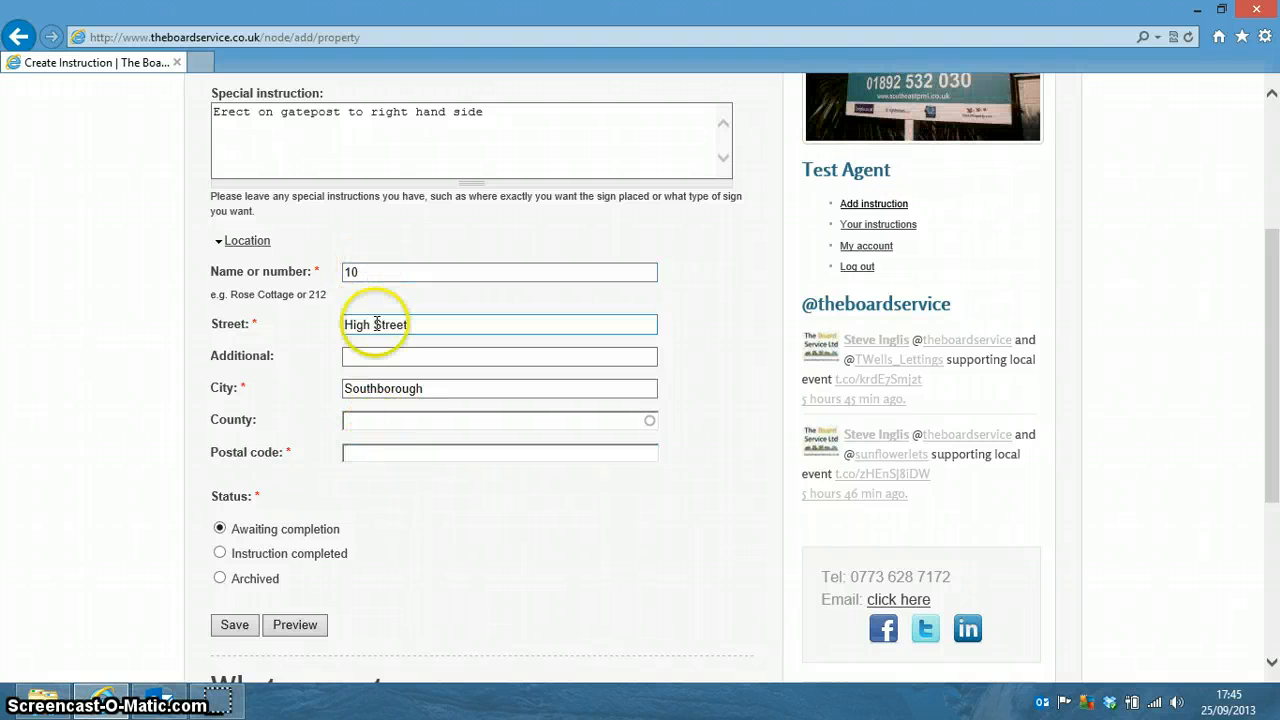
click(395, 390)
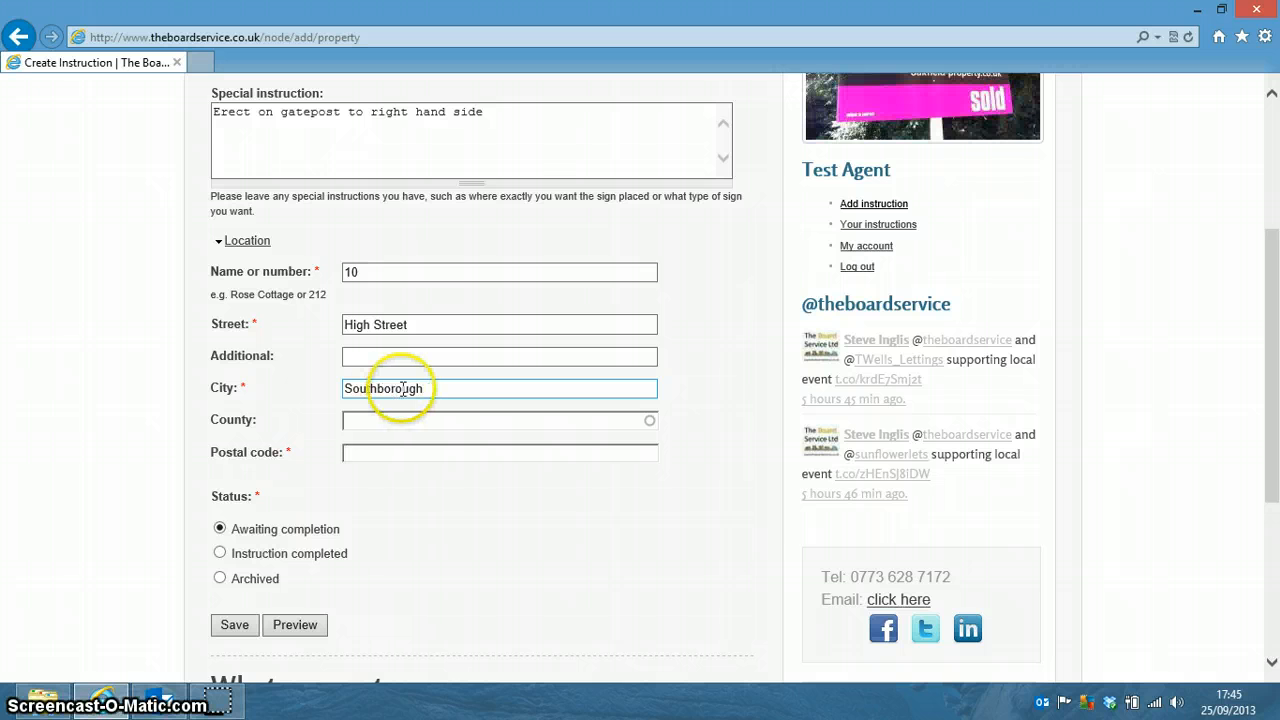
click(395, 450)
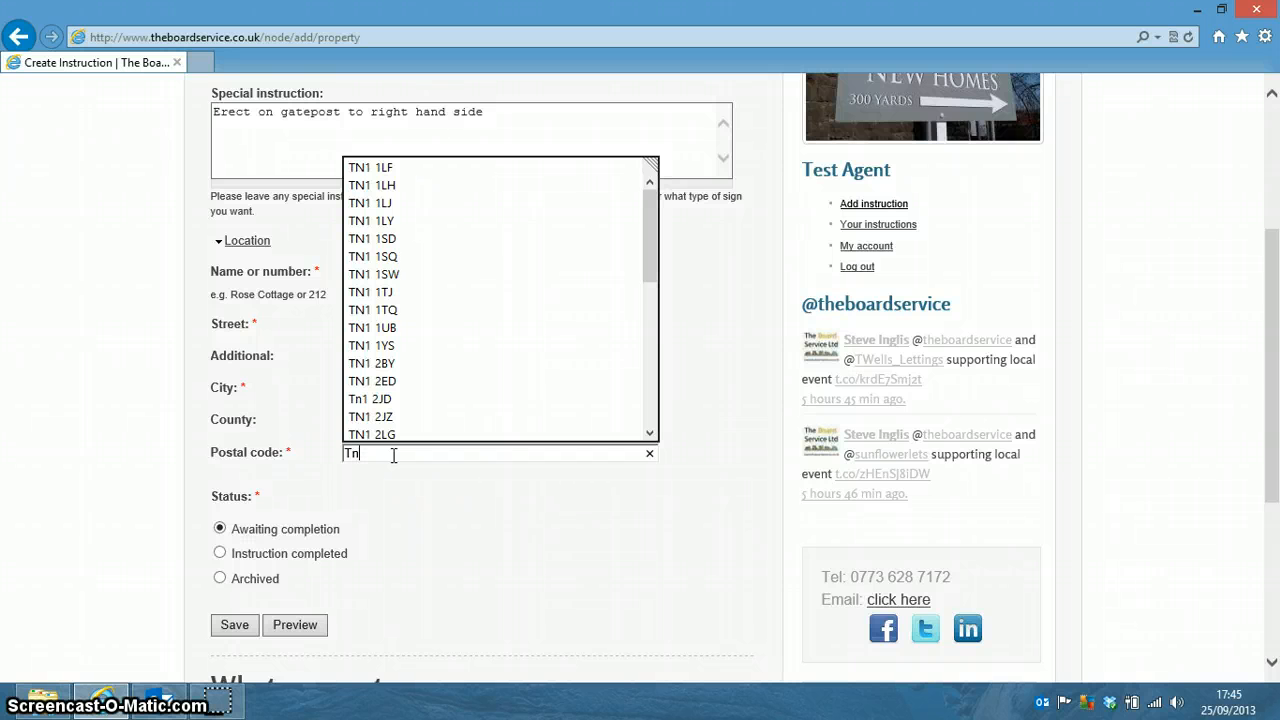
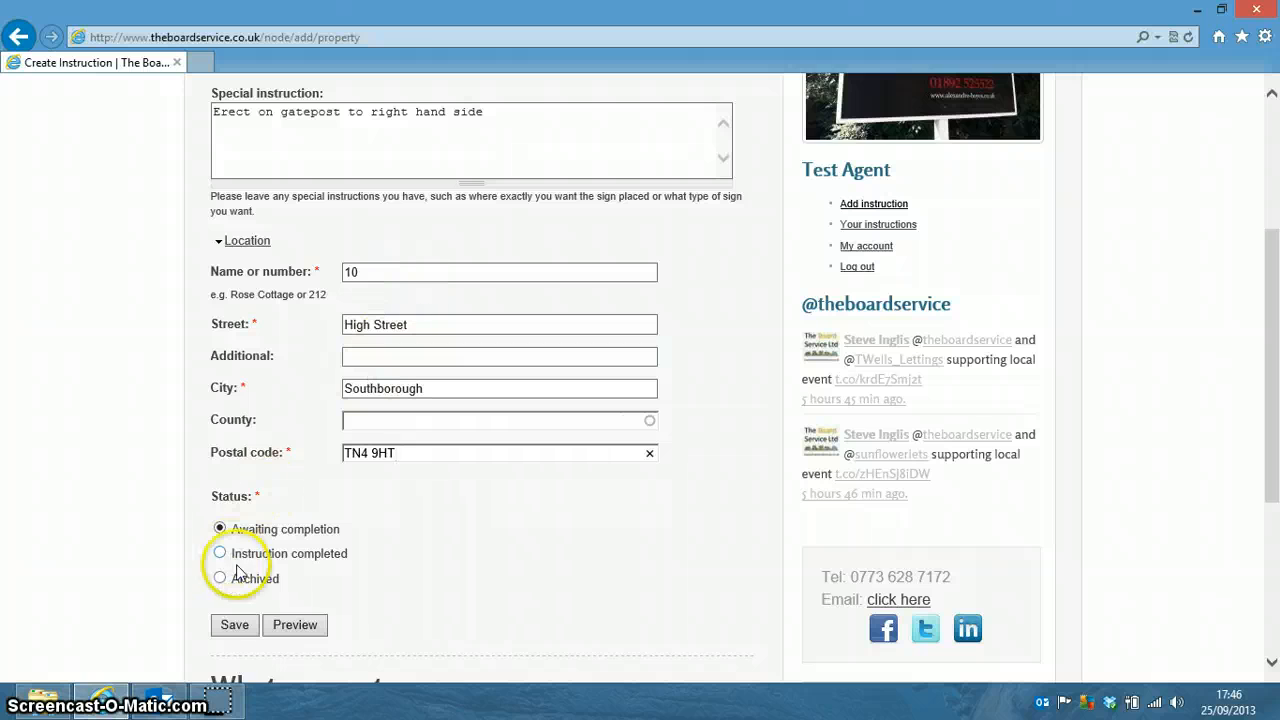
Save the new instruction and filter the list to Awaiting completion.
click(236, 625)
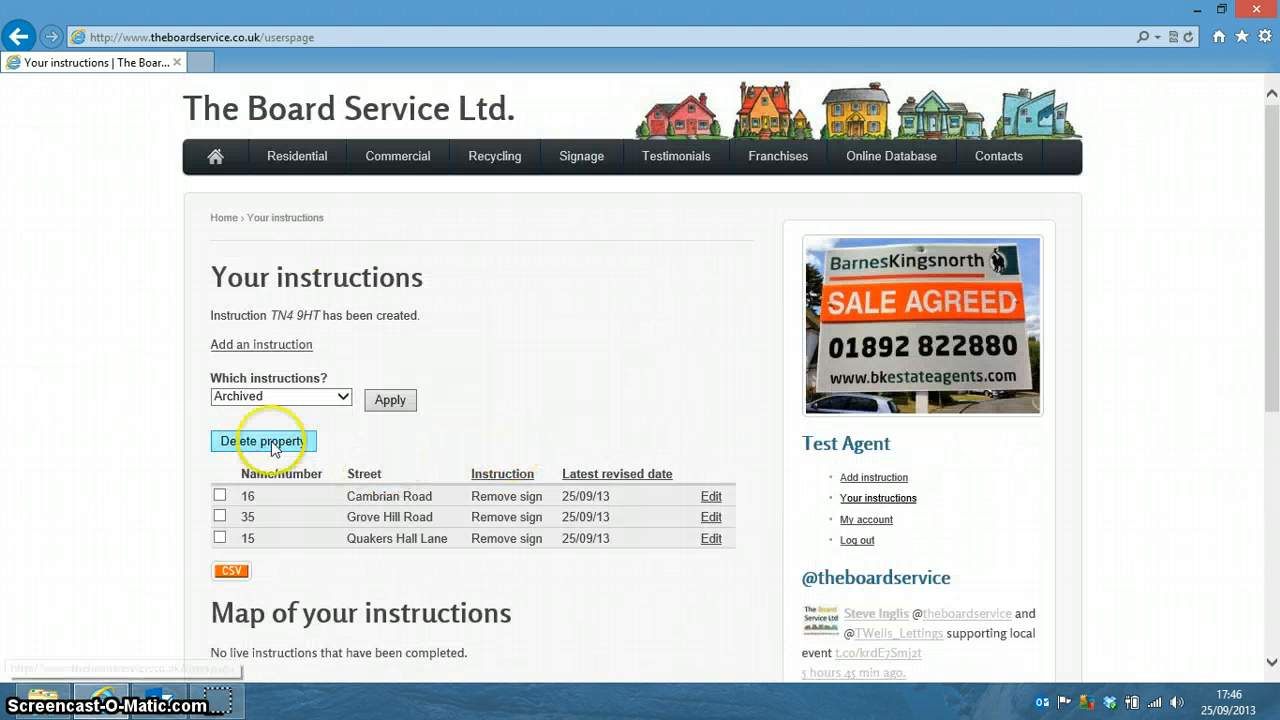
click(343, 397)
click(318, 369)
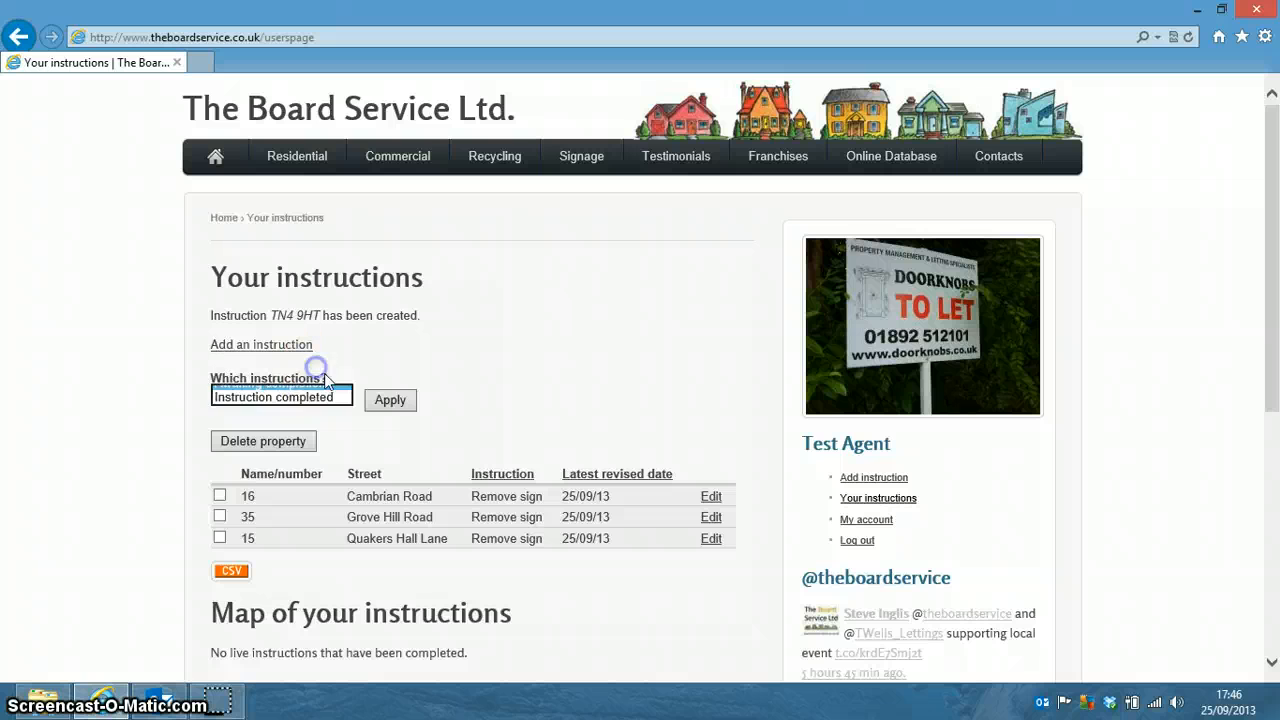
click(389, 400)
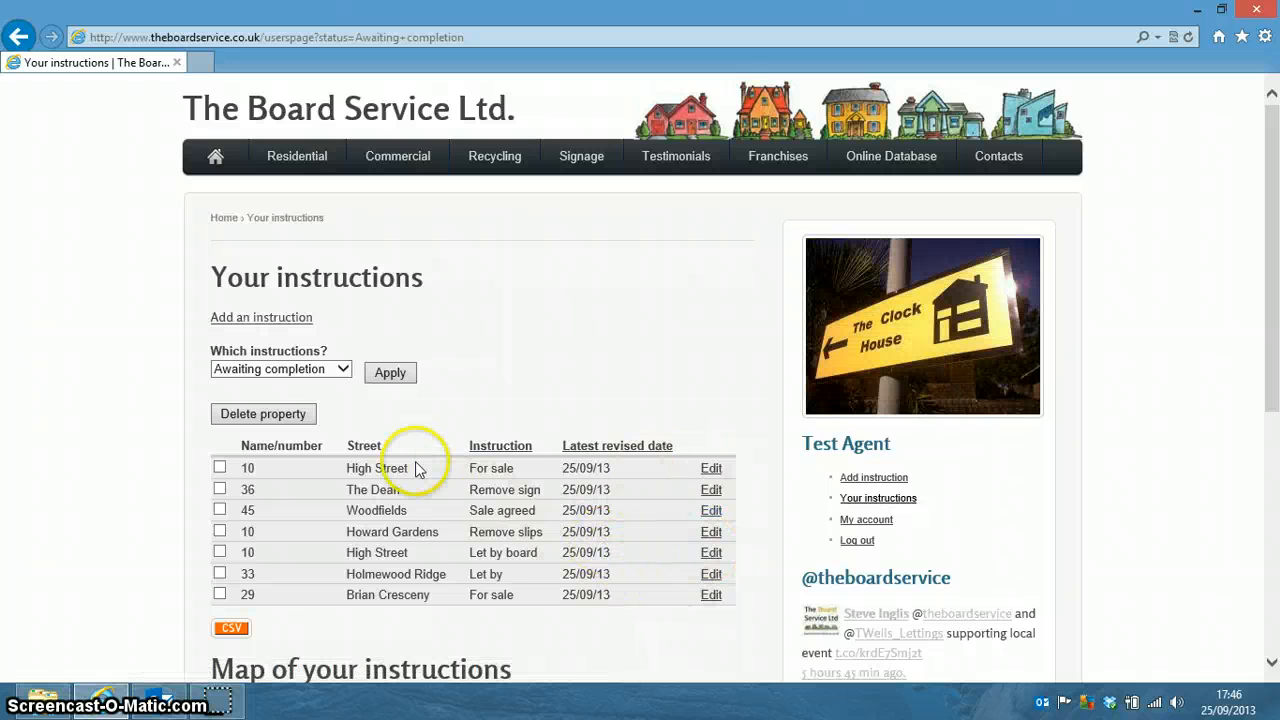
Switch the list filter to Instruction completed, showing London Road and Langton Road.
click(341, 371)
click(337, 383)
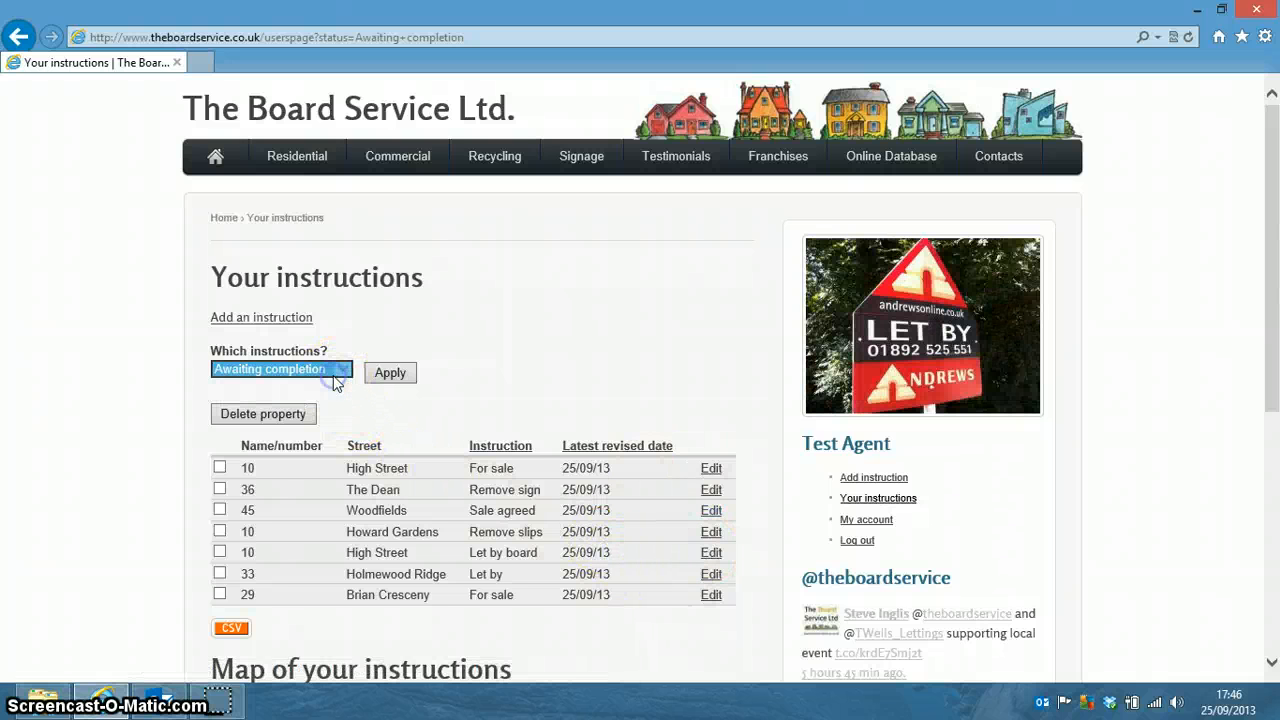
click(343, 371)
click(288, 384)
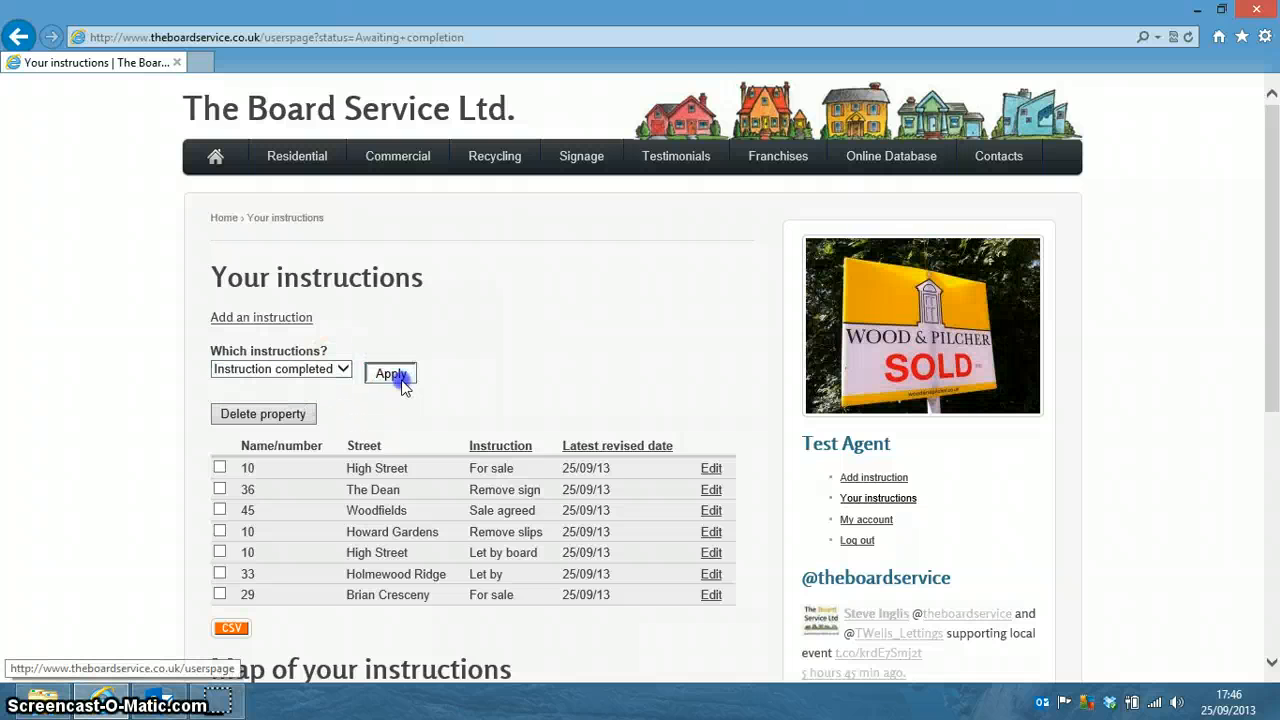
click(399, 380)
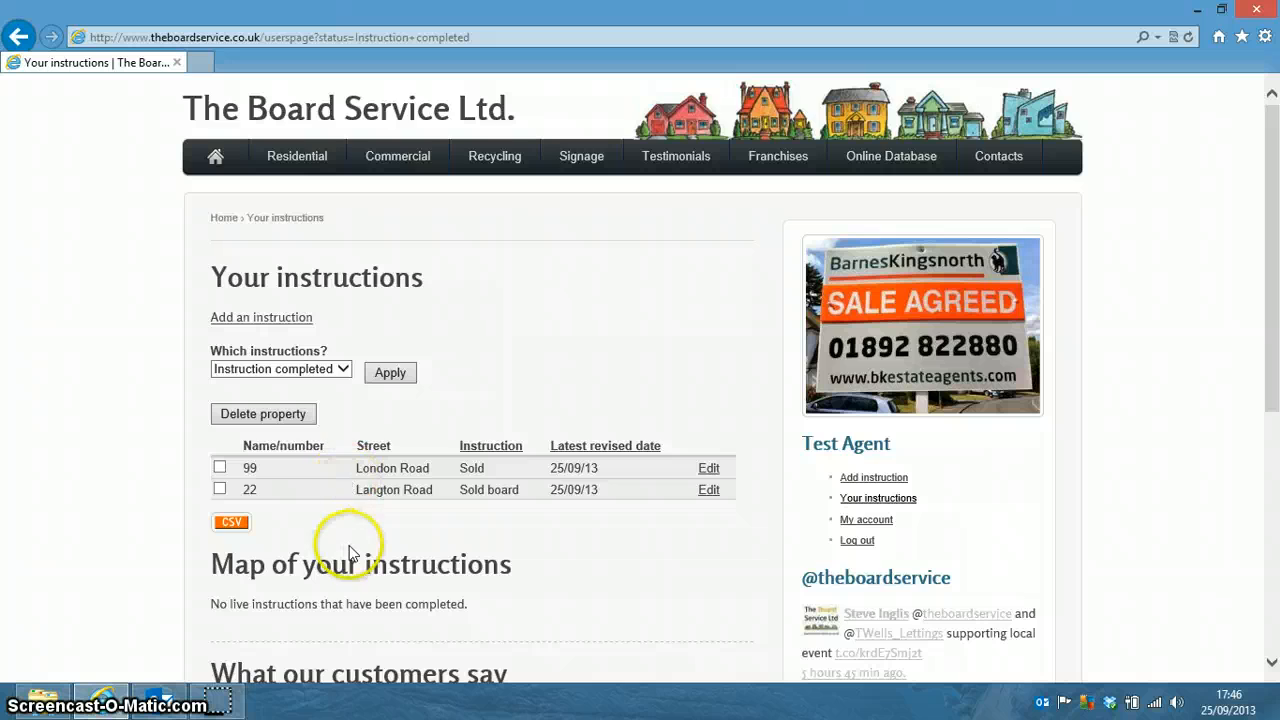
scroll(343, 470, down, 3)
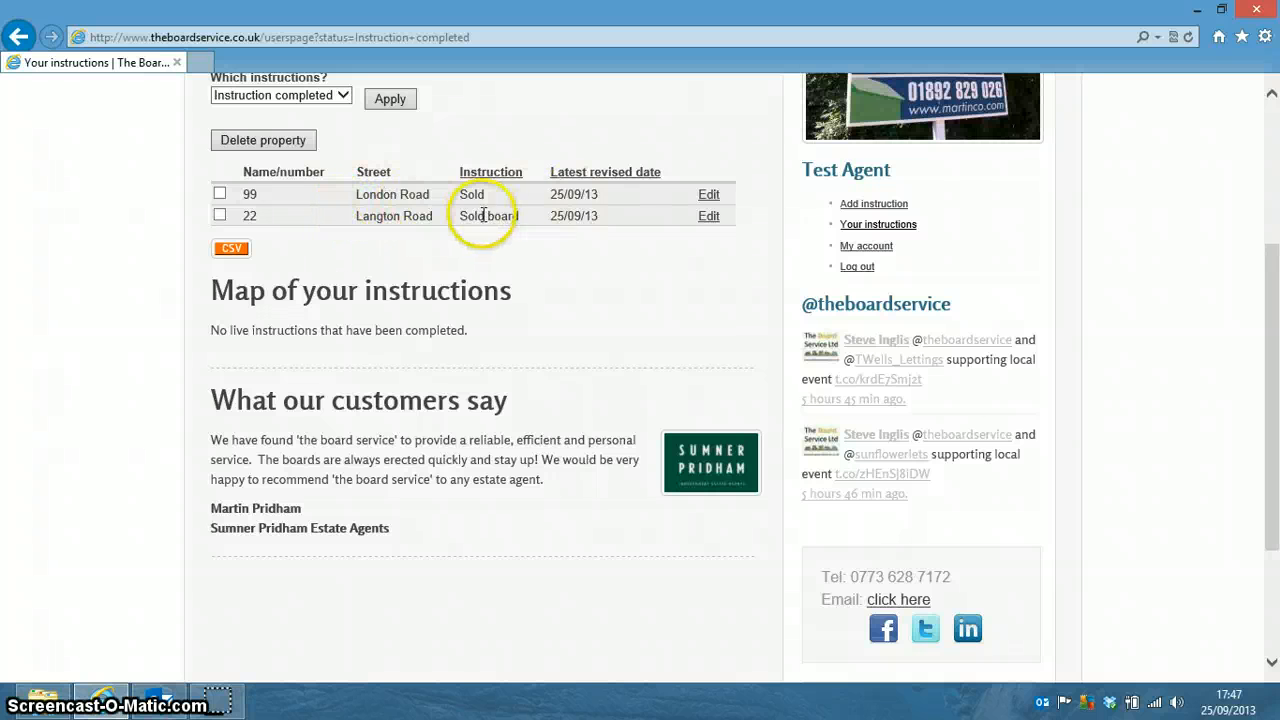
click(709, 195)
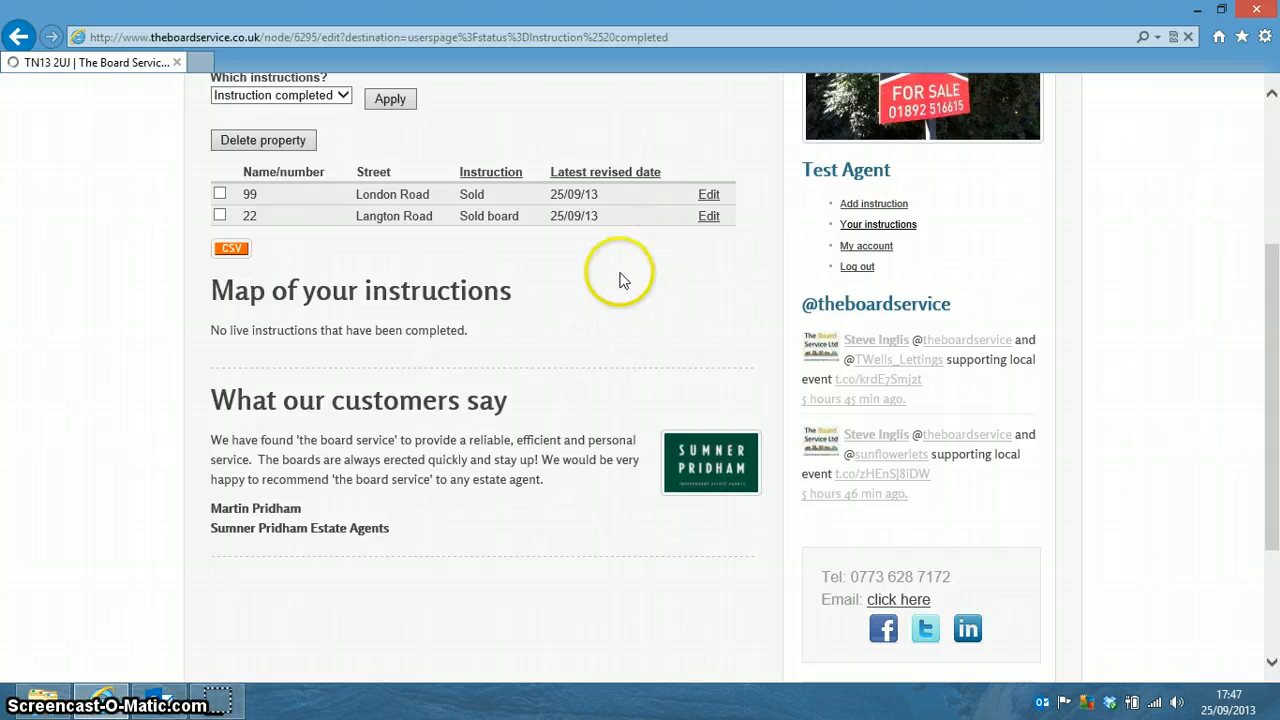
click(543, 429)
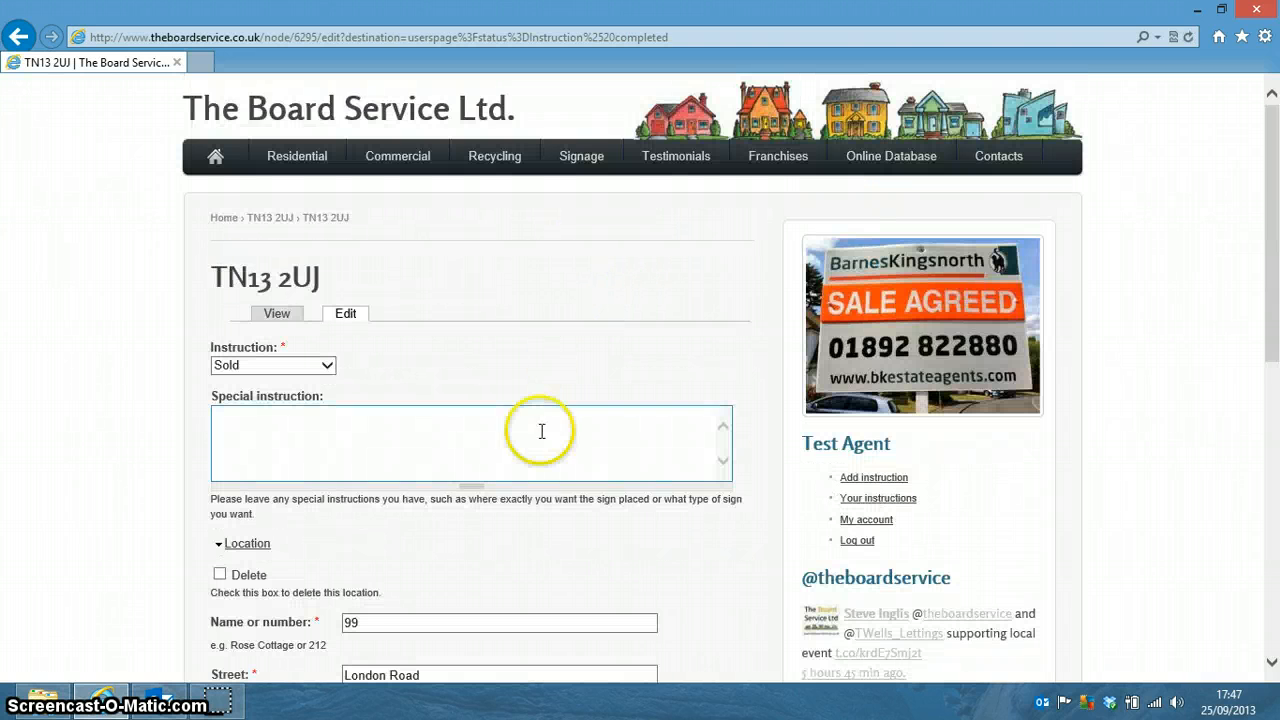
scroll(543, 432, down, 3)
scroll(540, 438, up, 2)
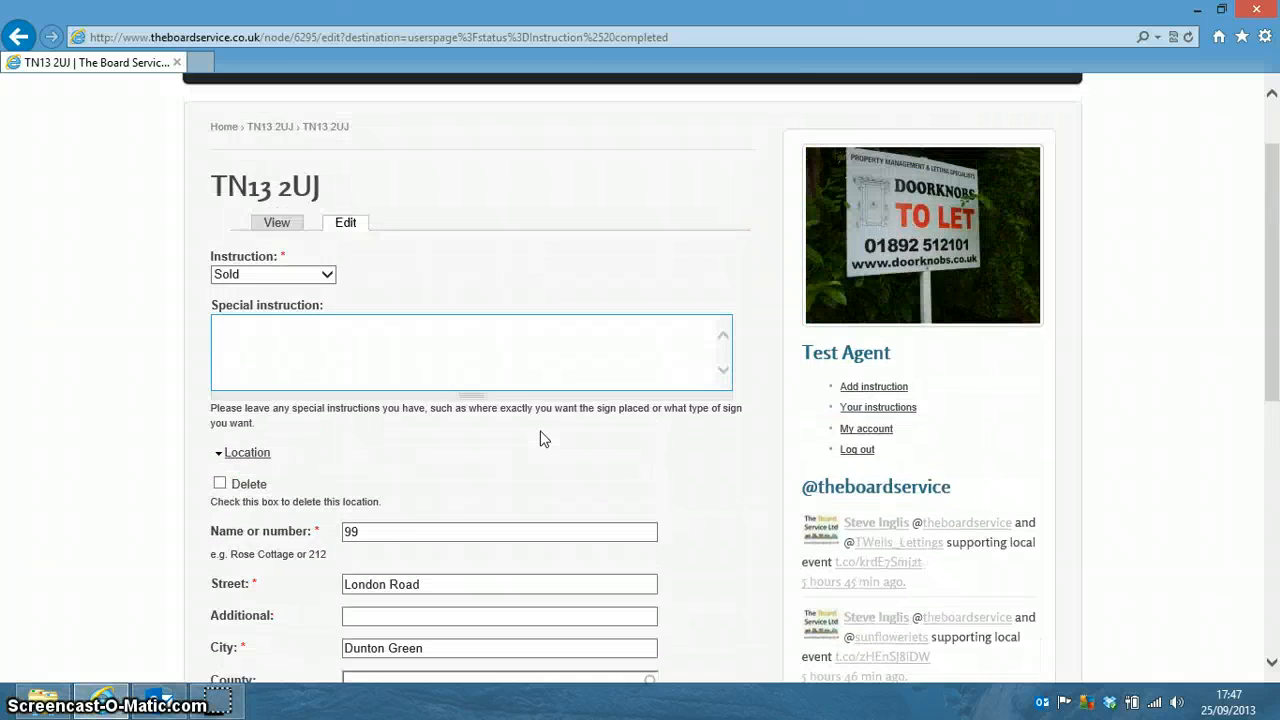
click(510, 432)
scroll(510, 437, down, 1)
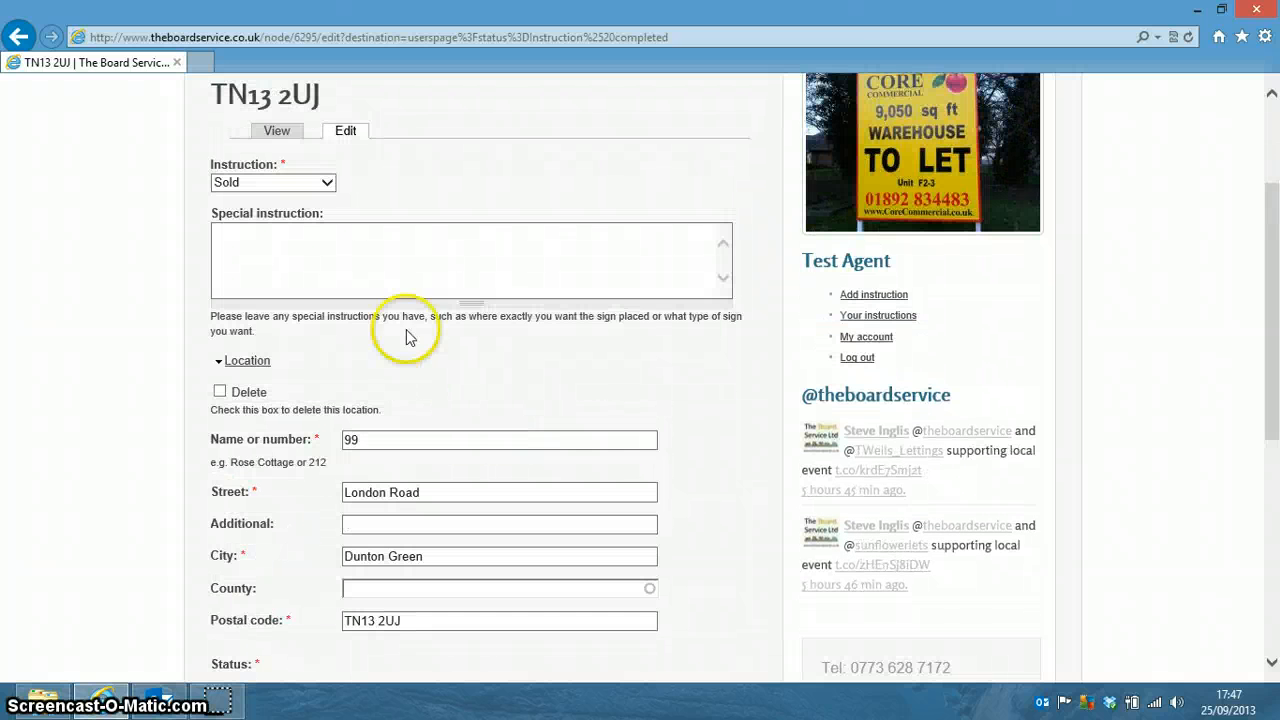
click(328, 187)
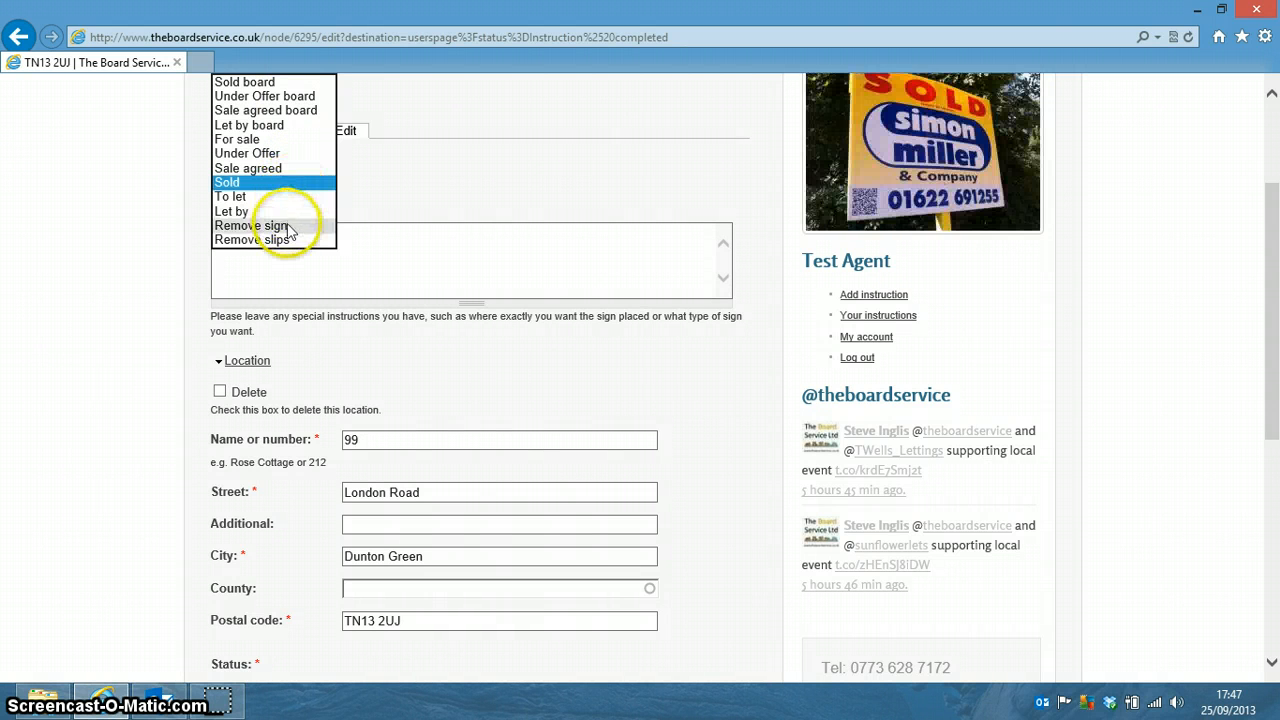
click(286, 224)
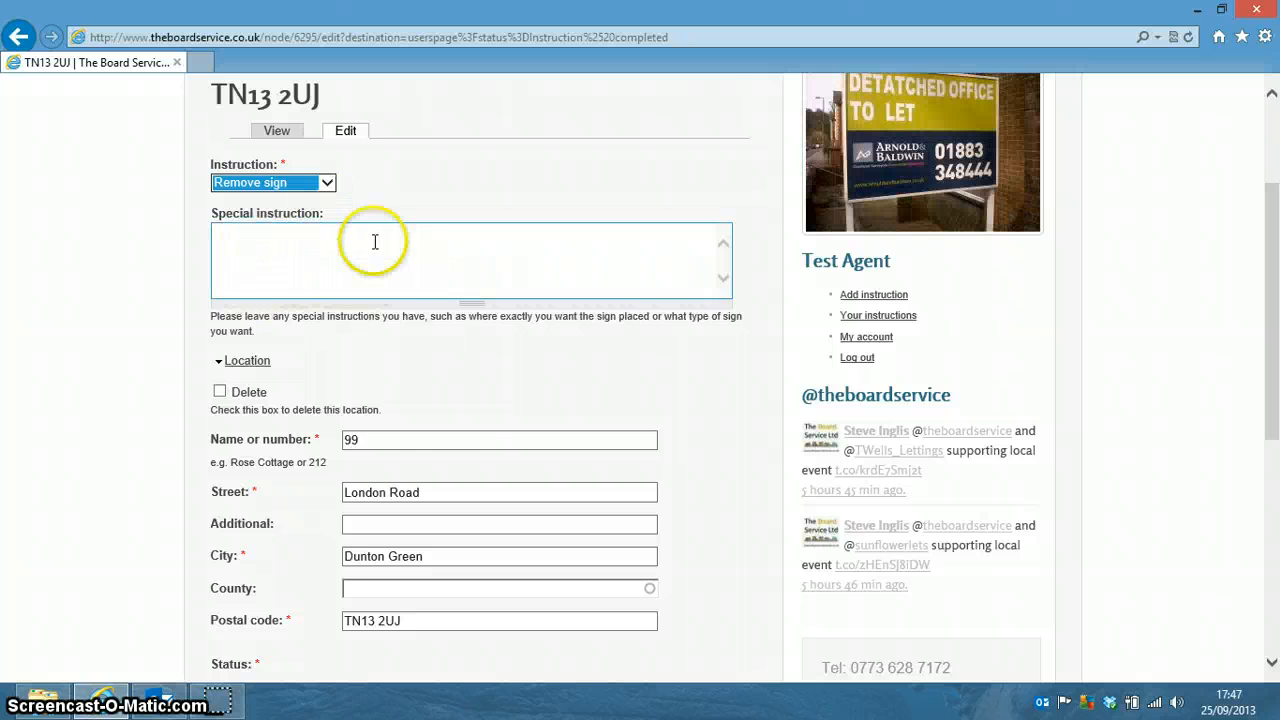
Set the status back to Awaiting completion and save the instruction.
scroll(423, 420, down, 3)
scroll(420, 417, up, 3)
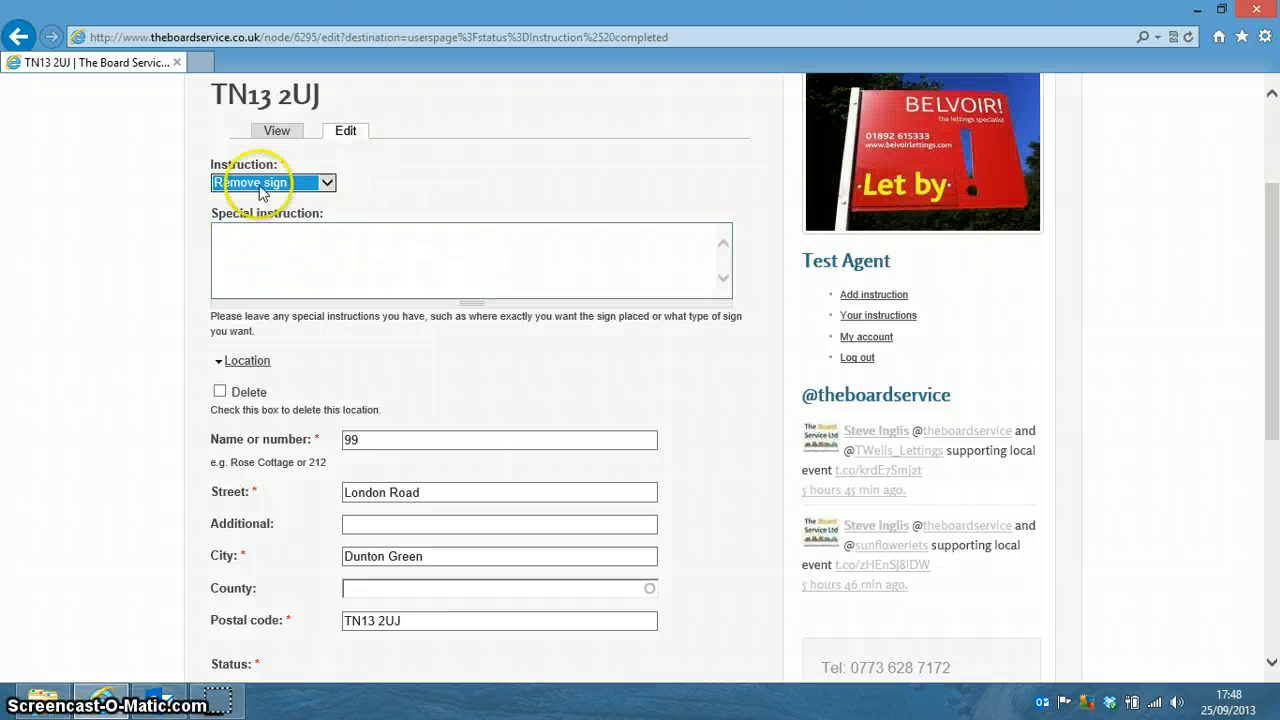
scroll(320, 215, down, 3)
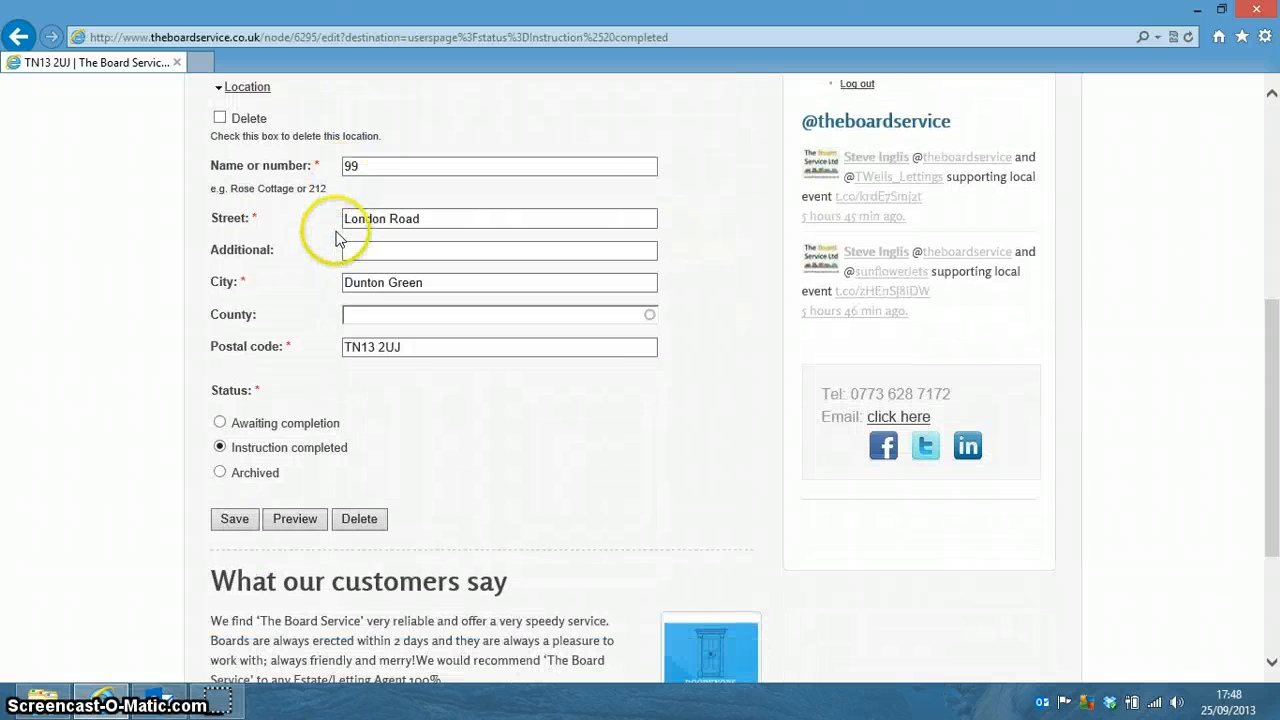
scroll(410, 395, up, 2)
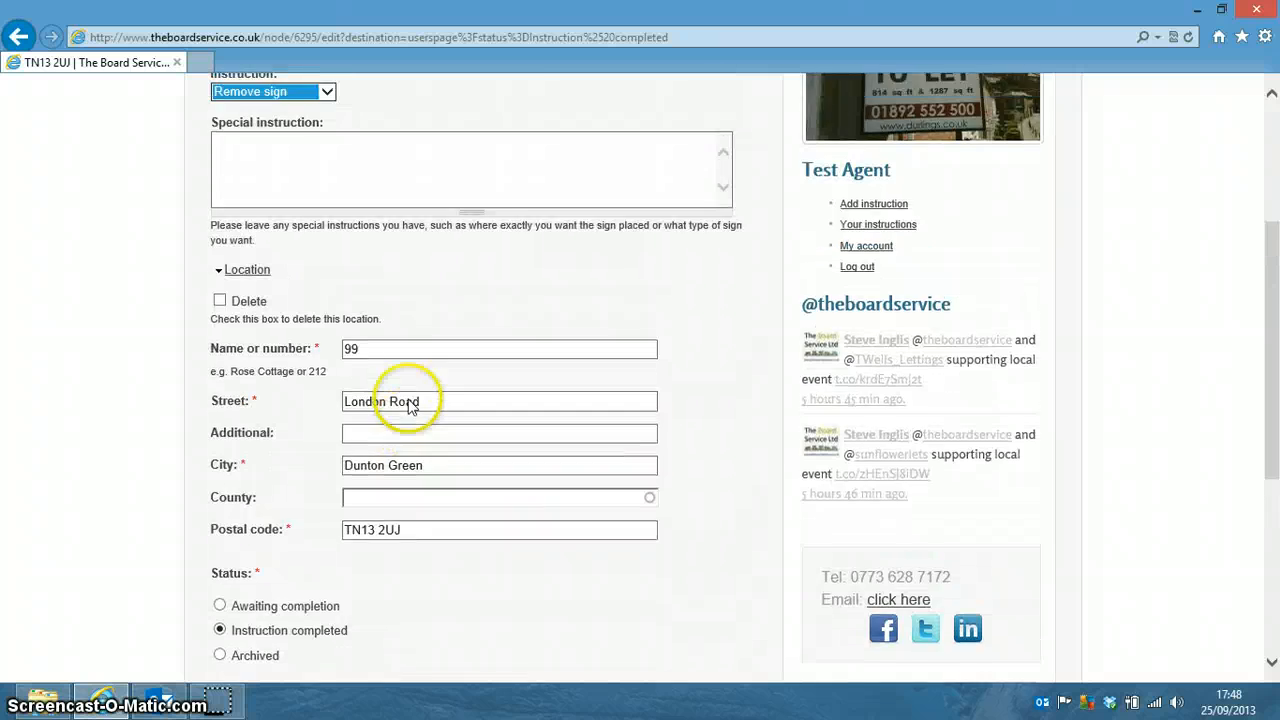
scroll(300, 400, down, 2)
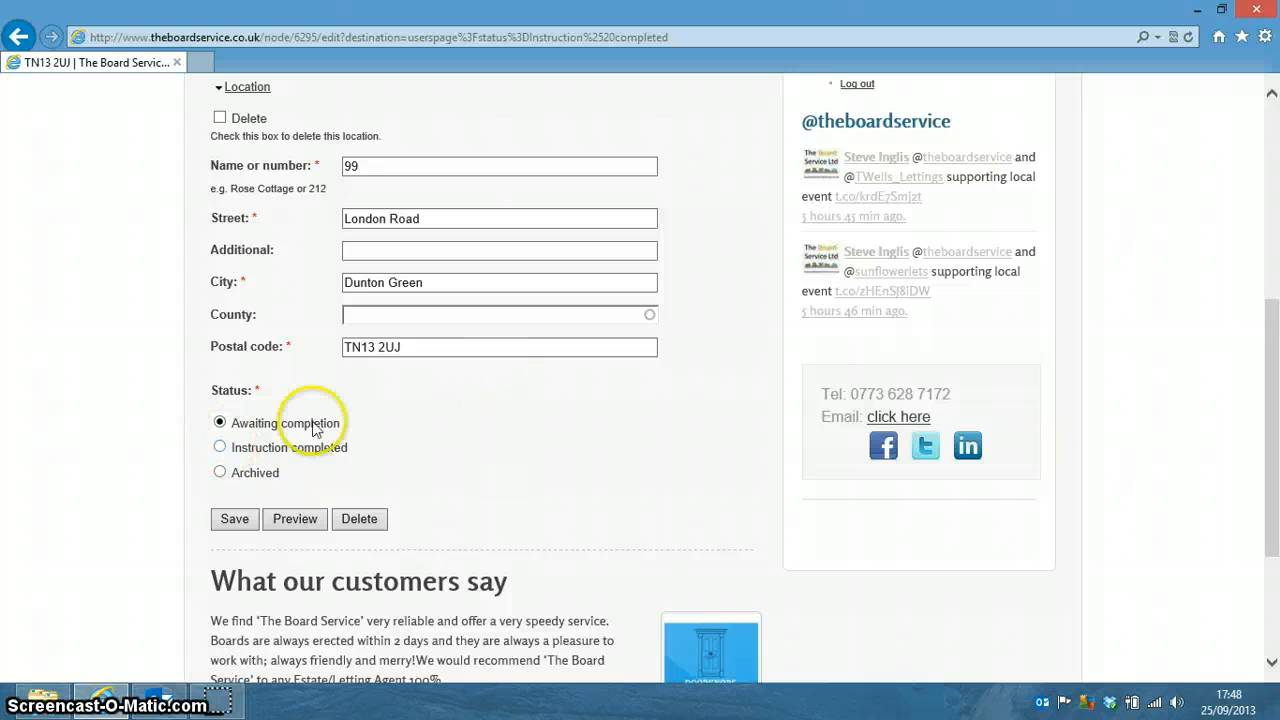
click(220, 447)
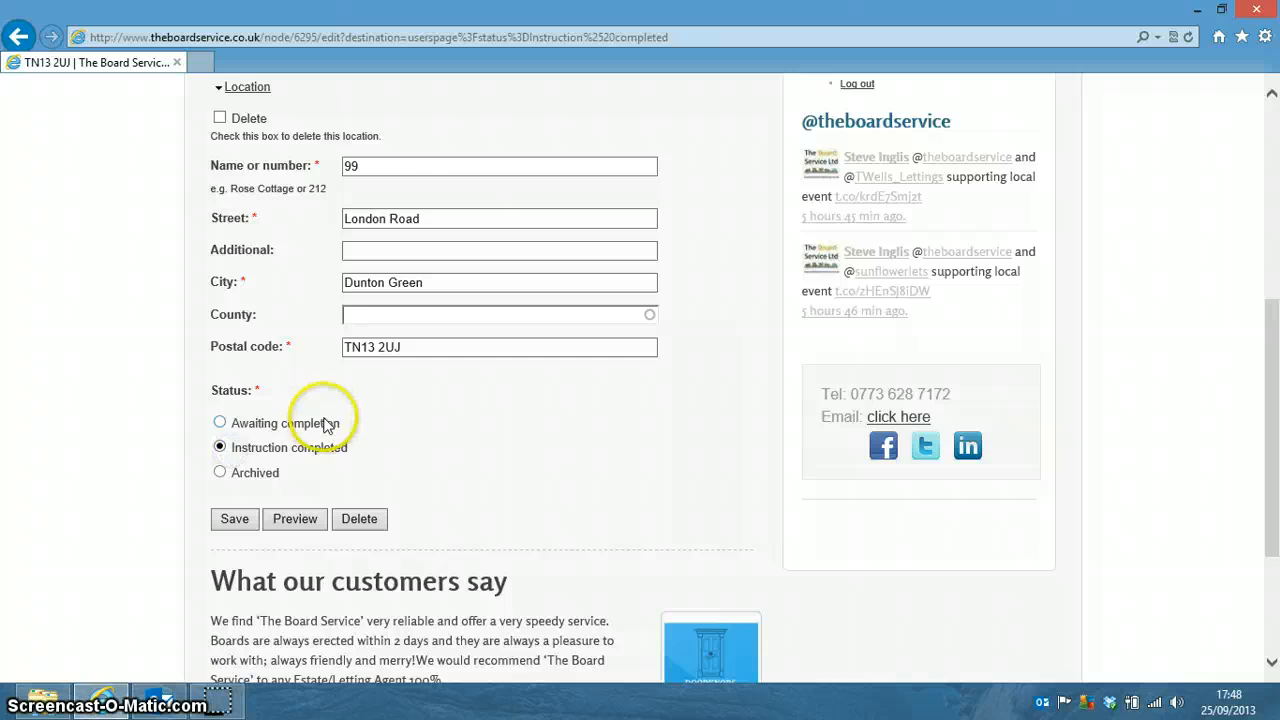
scroll(325, 424, up, 2)
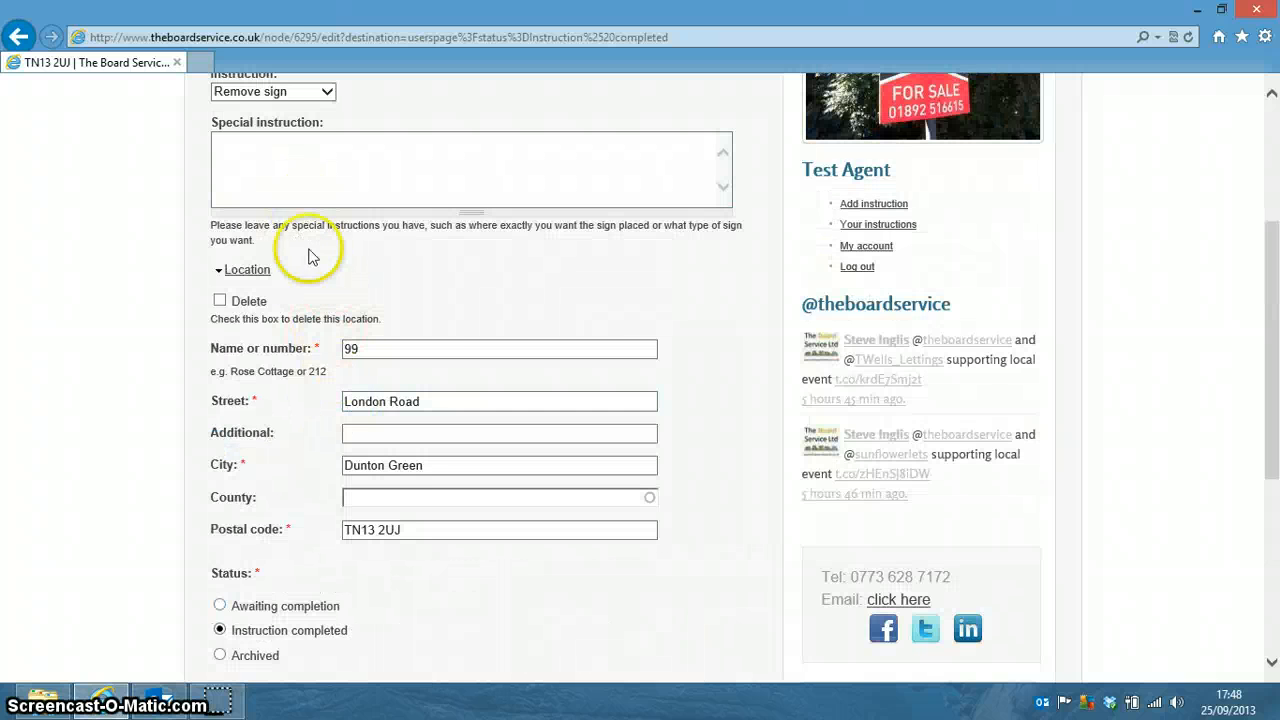
scroll(300, 286, down, 2)
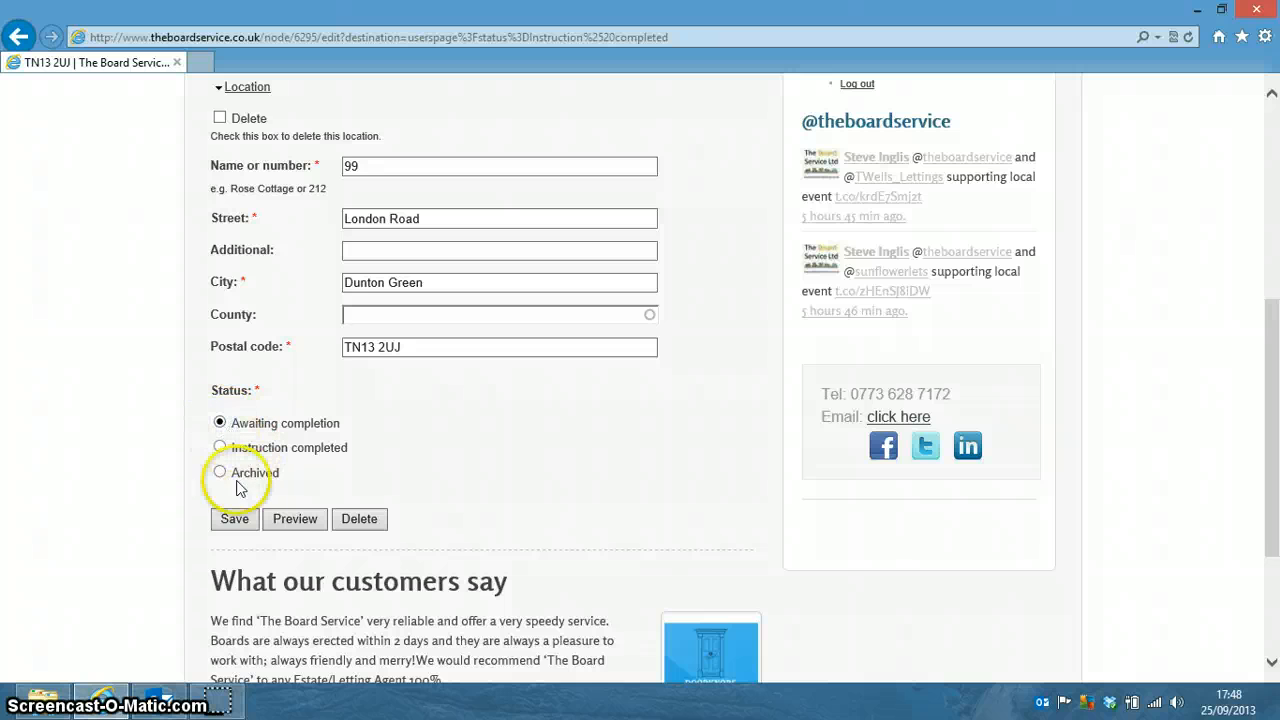
click(236, 521)
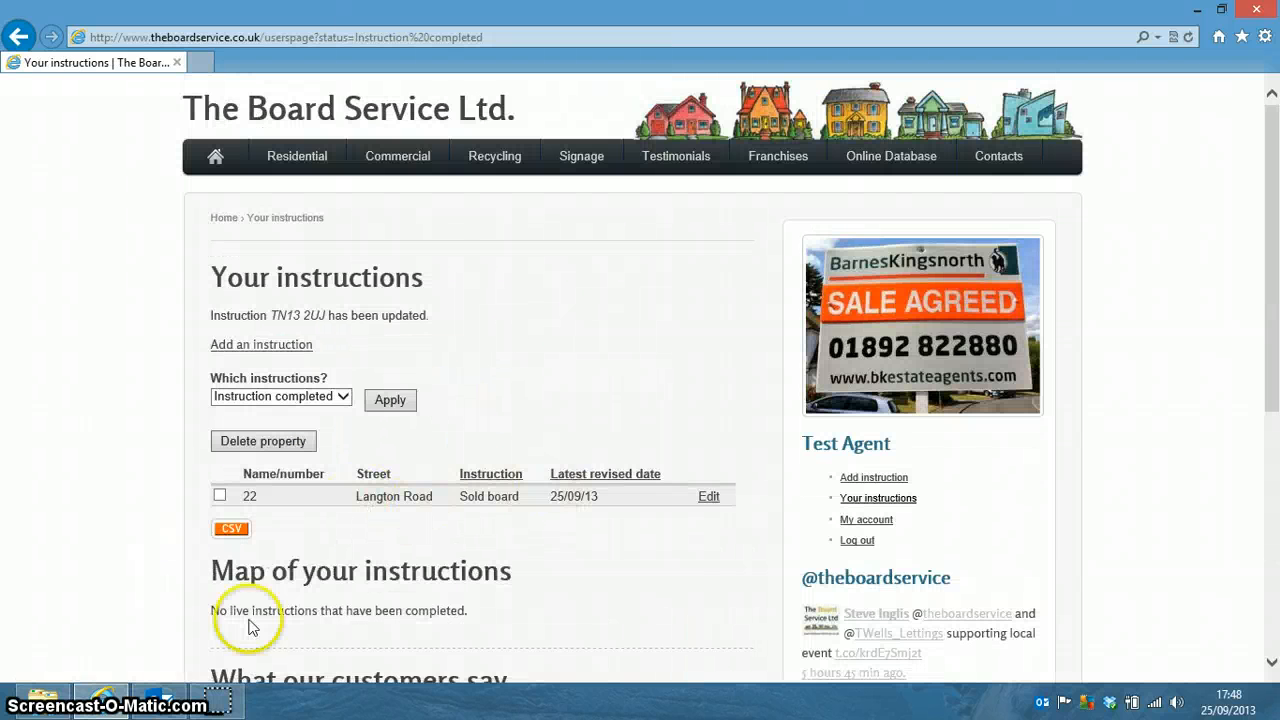
click(343, 397)
click(322, 383)
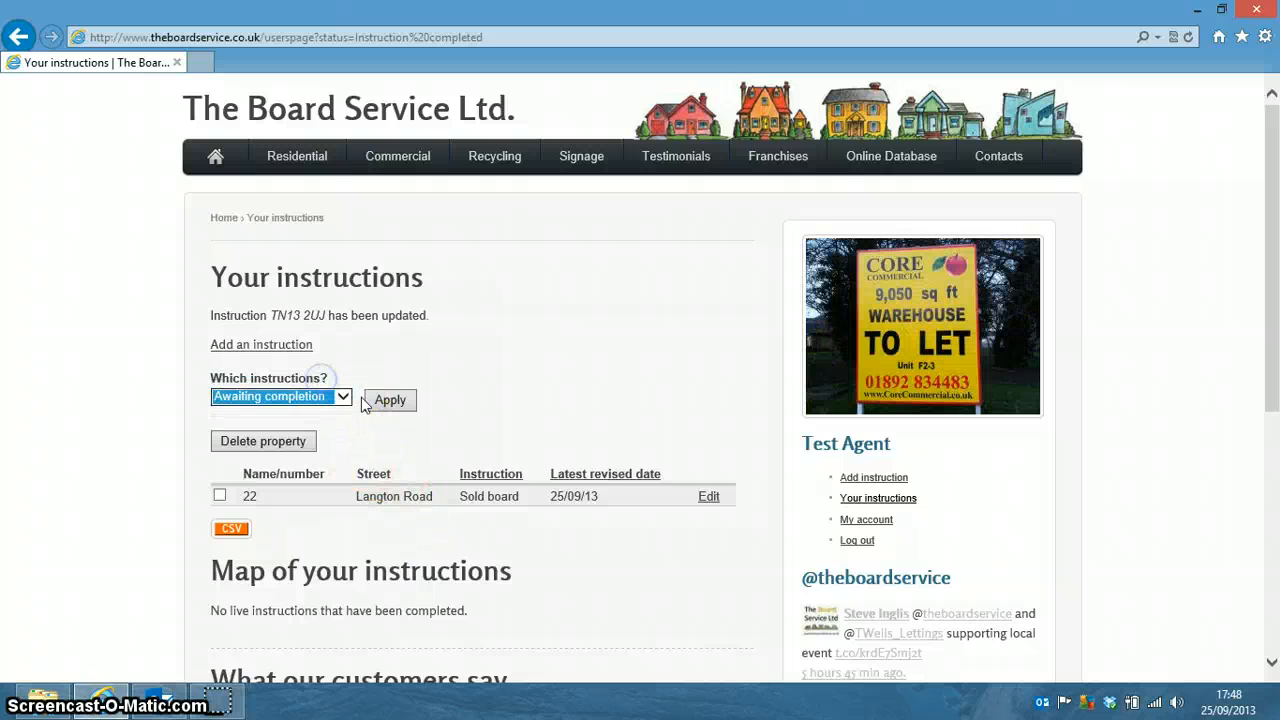
click(385, 401)
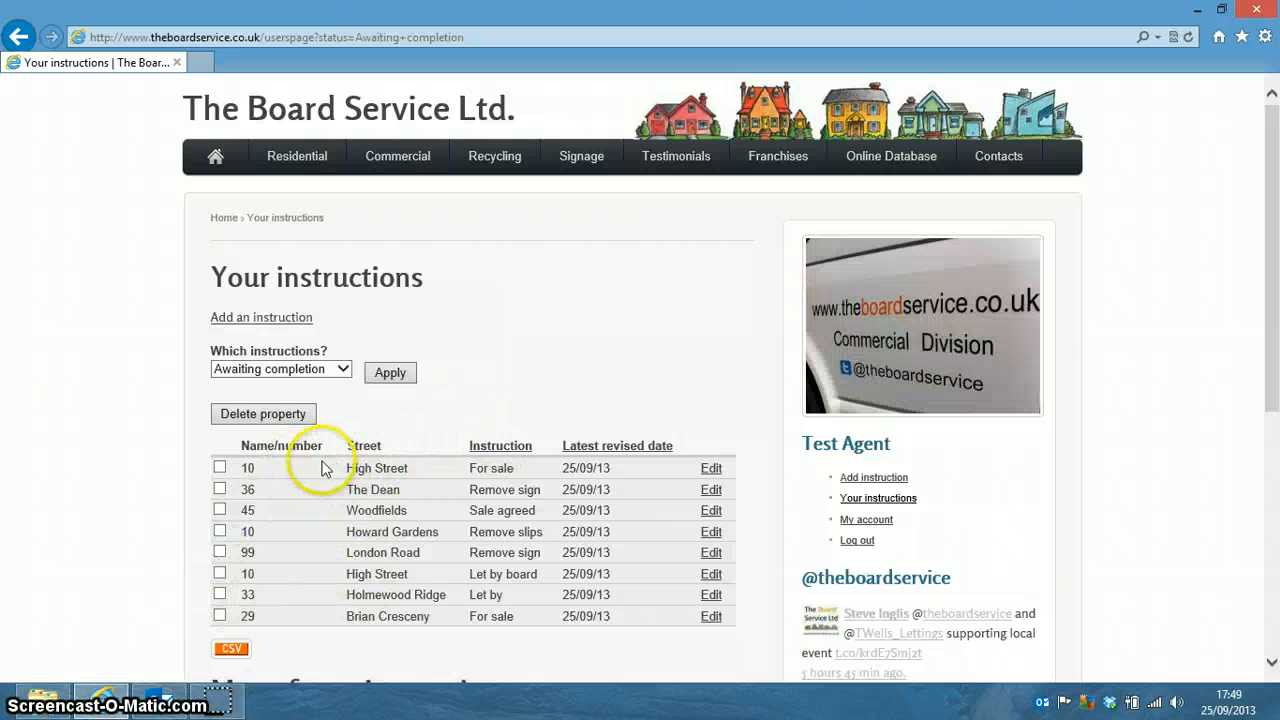
click(343, 369)
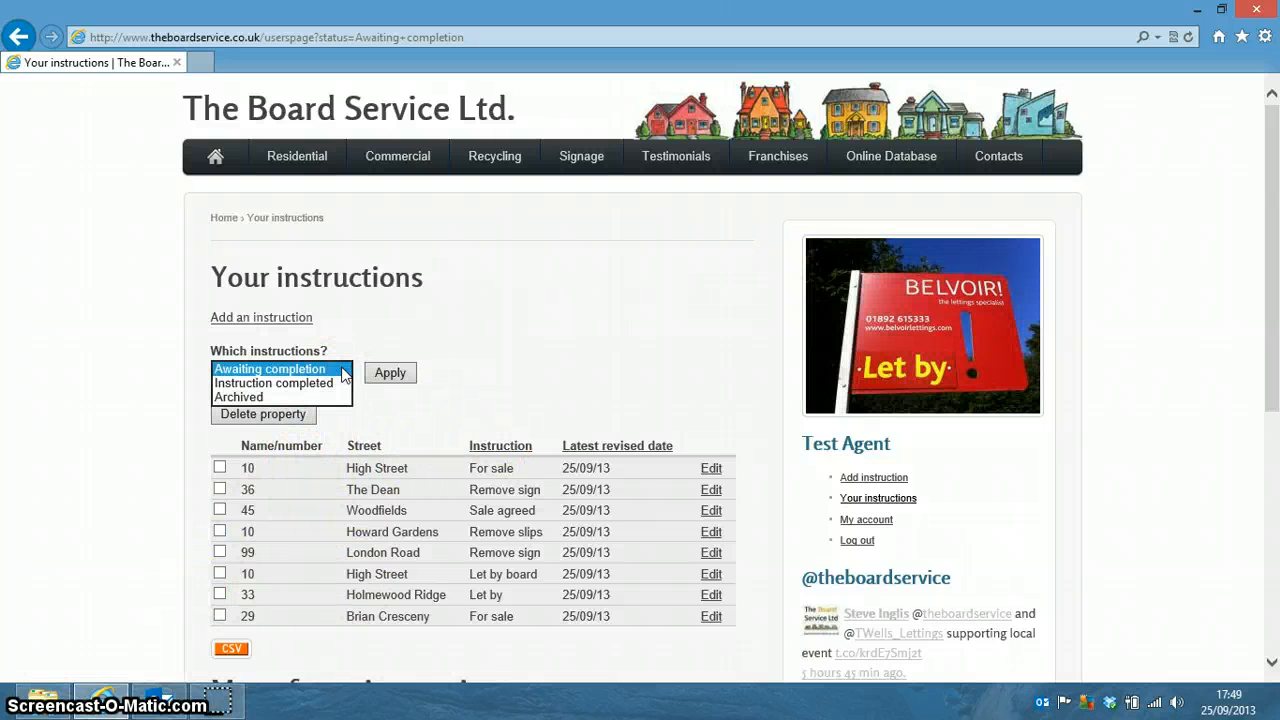
click(343, 414)
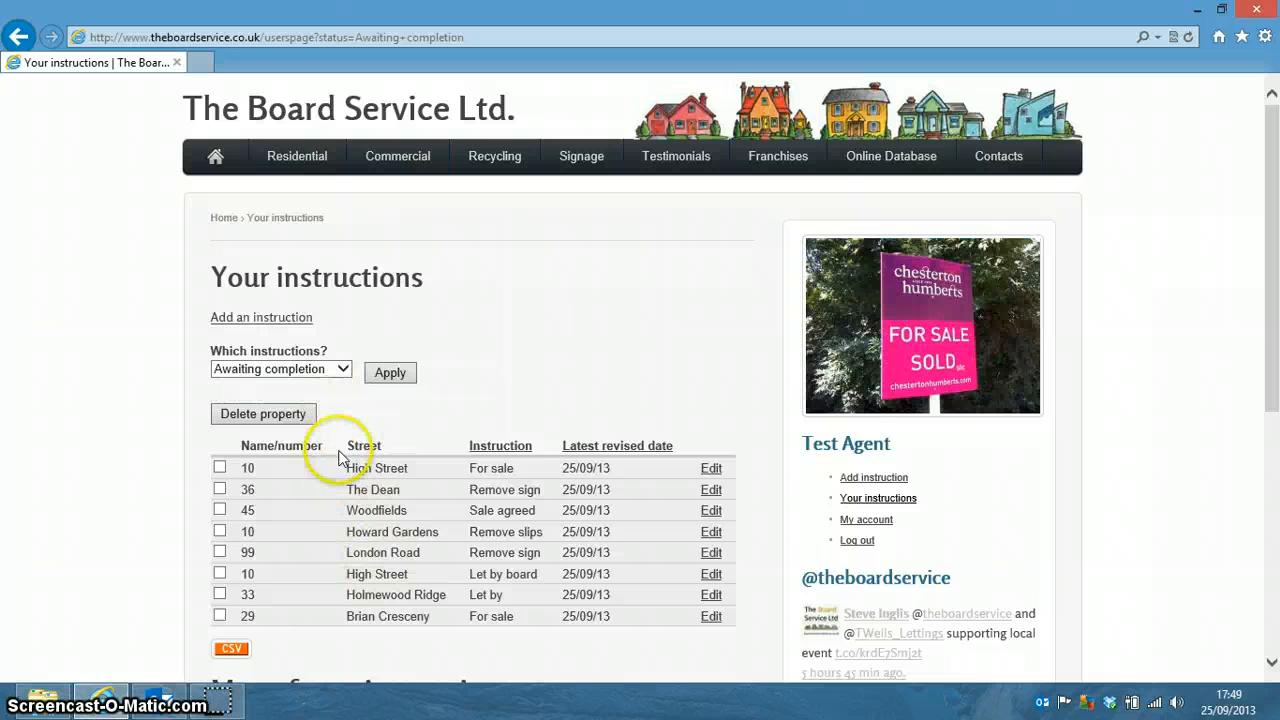
Export the eight awaiting-completion instructions as CSV and open the file directly in Excel.
scroll(440, 510, down, 1)
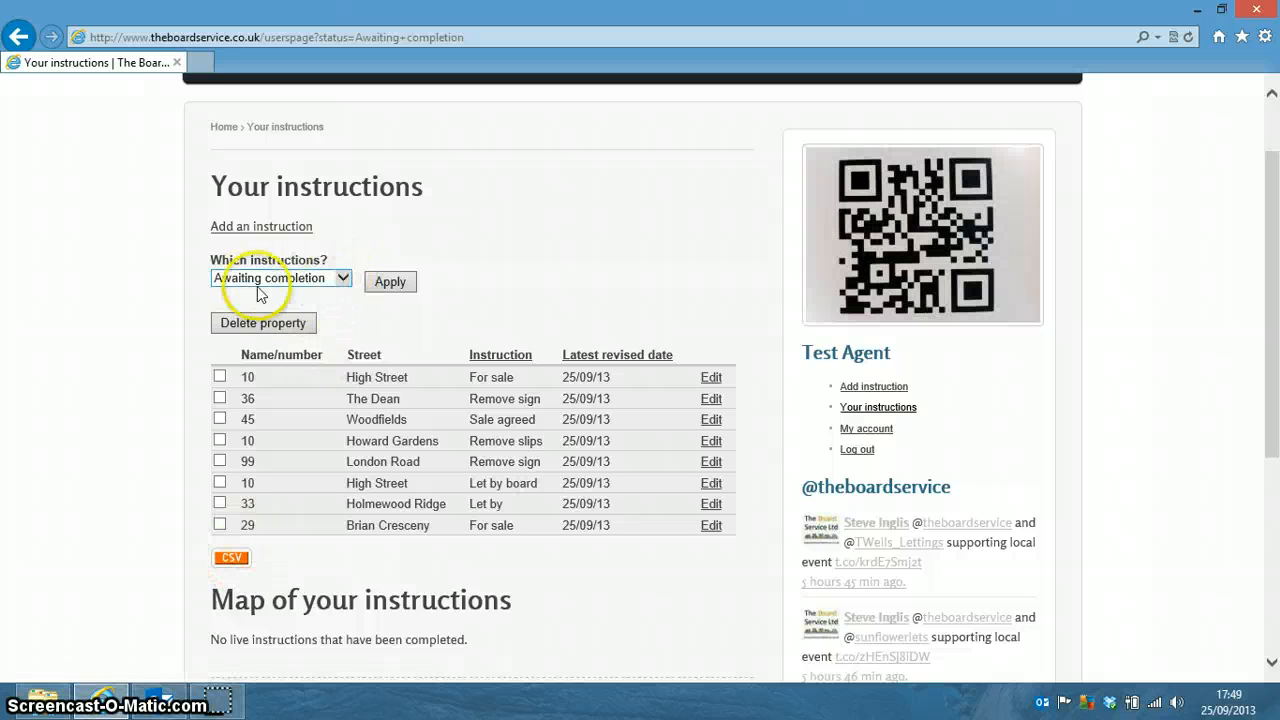
scroll(340, 480, down, 3)
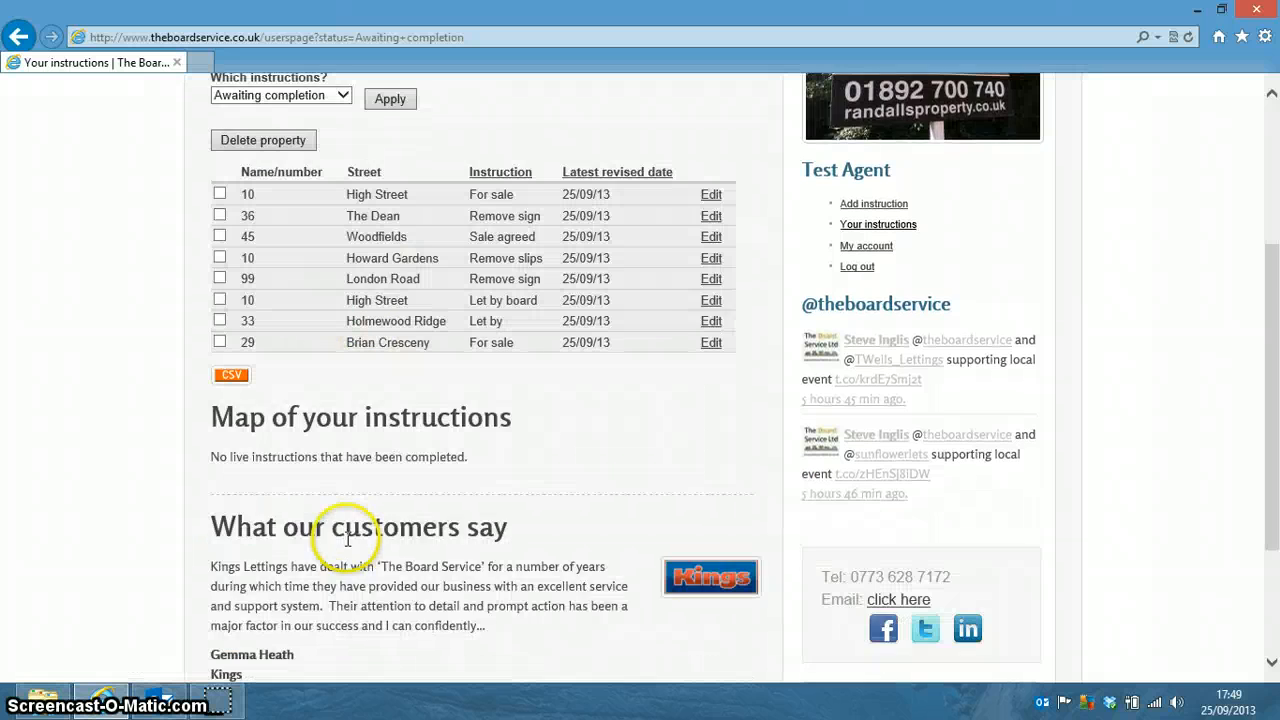
scroll(376, 310, up, 1)
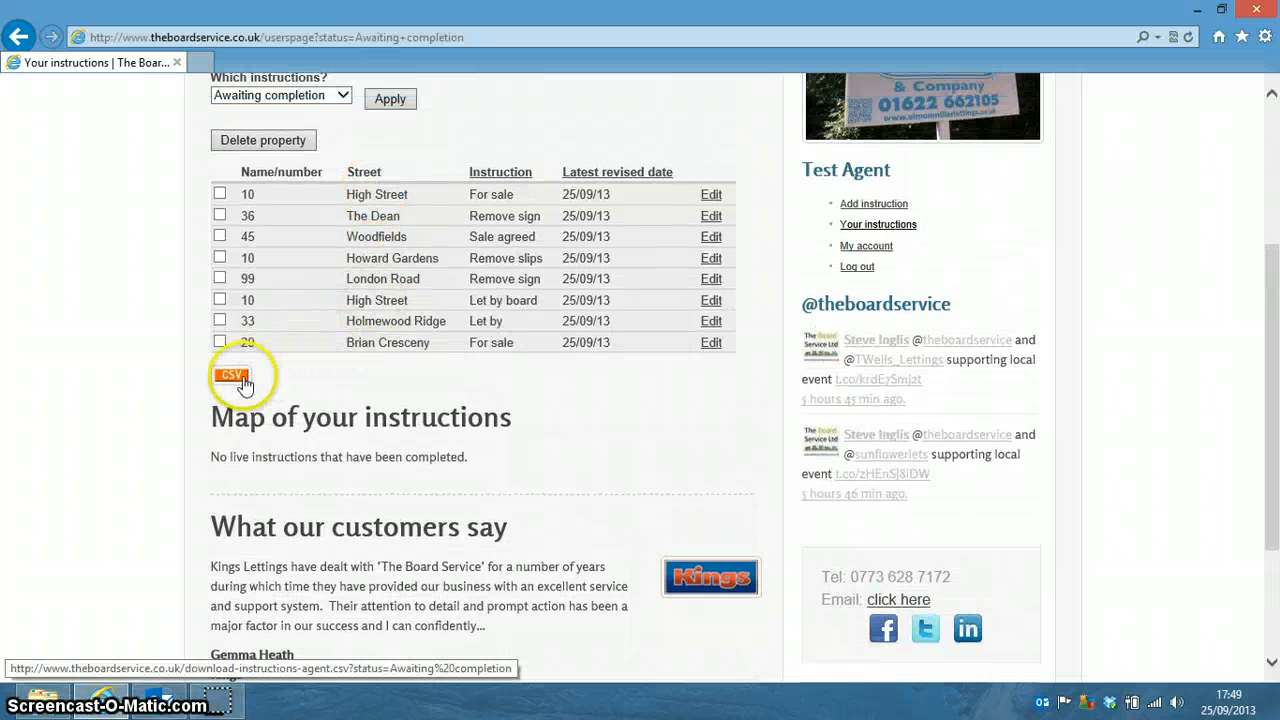
click(233, 377)
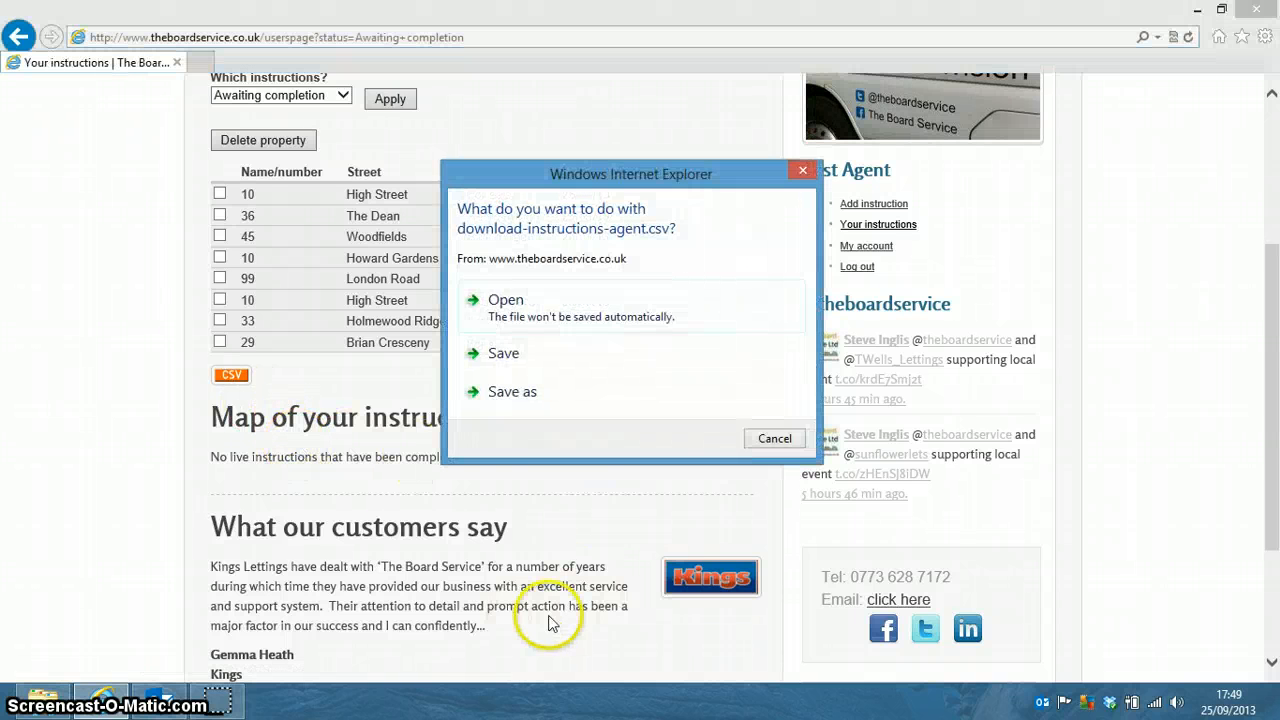
click(505, 305)
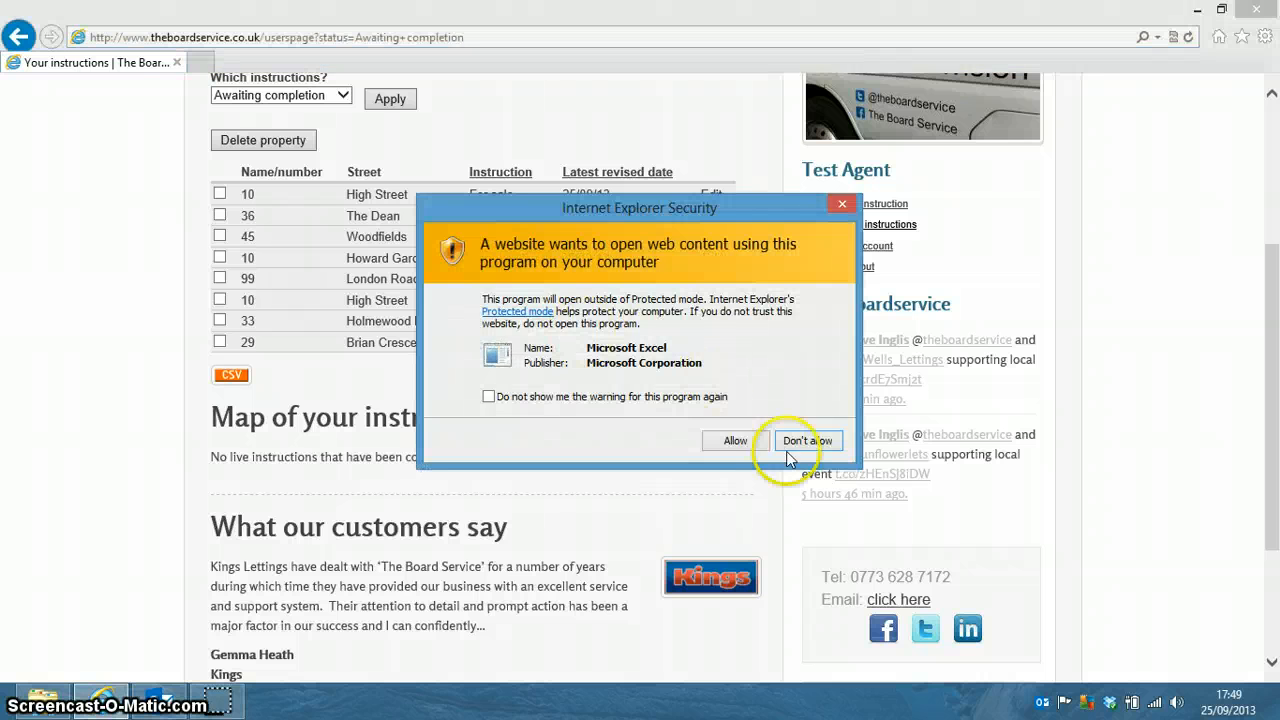
click(735, 441)
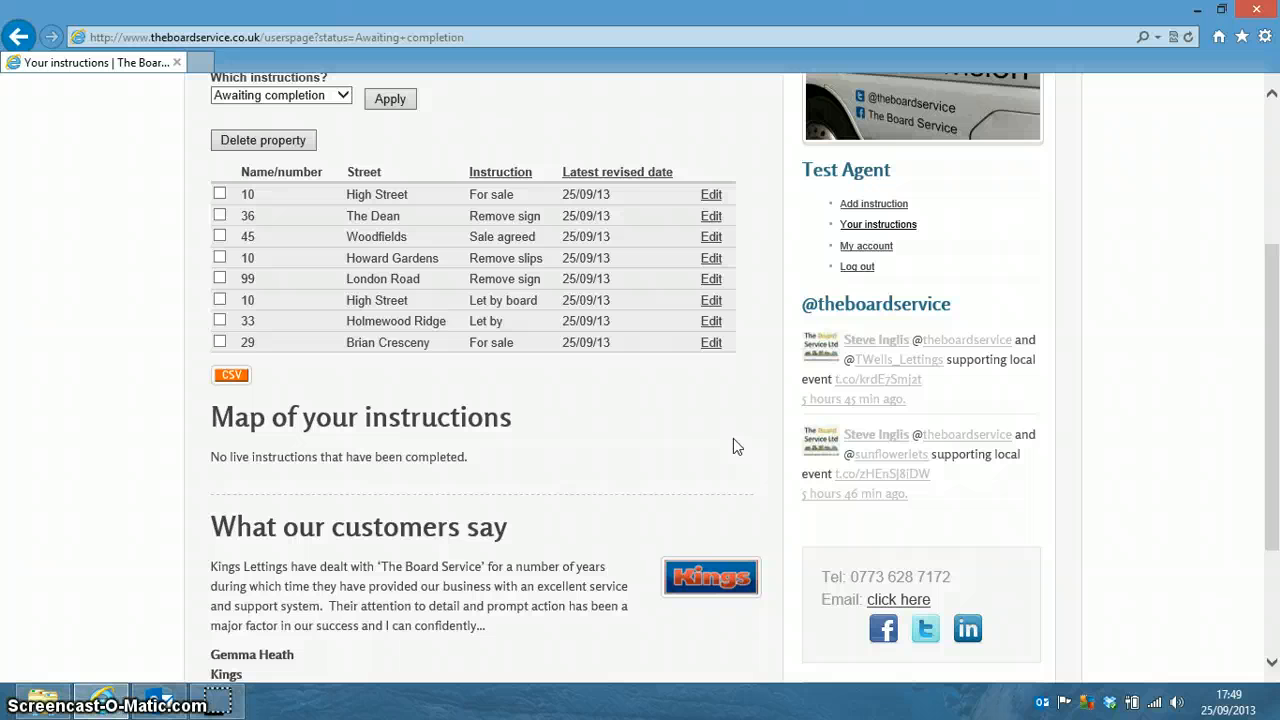
click(588, 464)
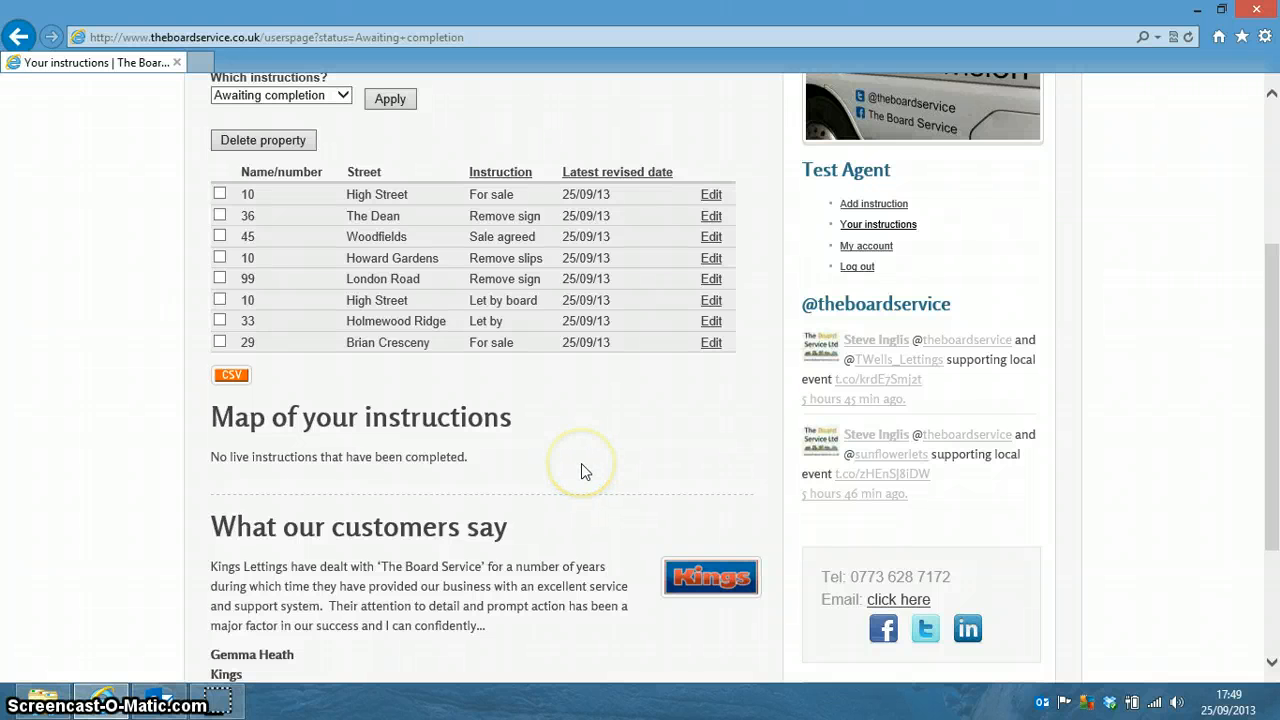
click(375, 472)
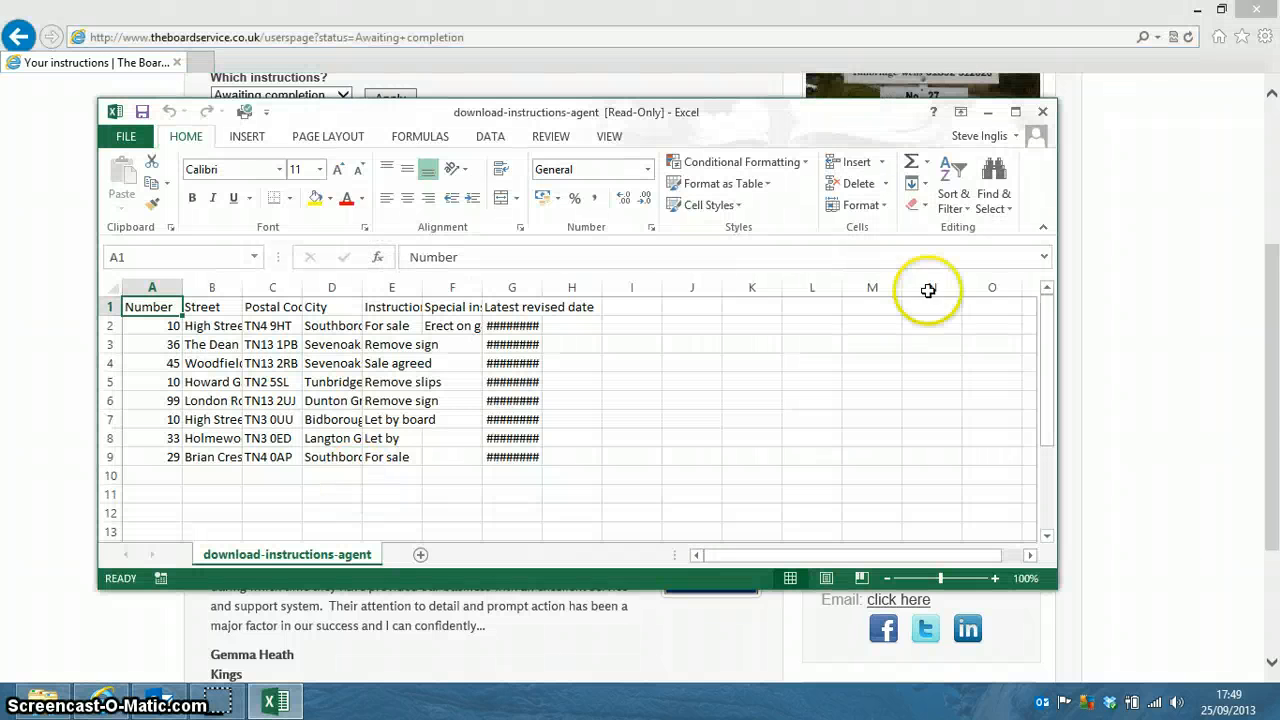
Maximise Excel and auto-fit all columns so streets, instructions and 25/09/2013 dates show fully.
click(1016, 112)
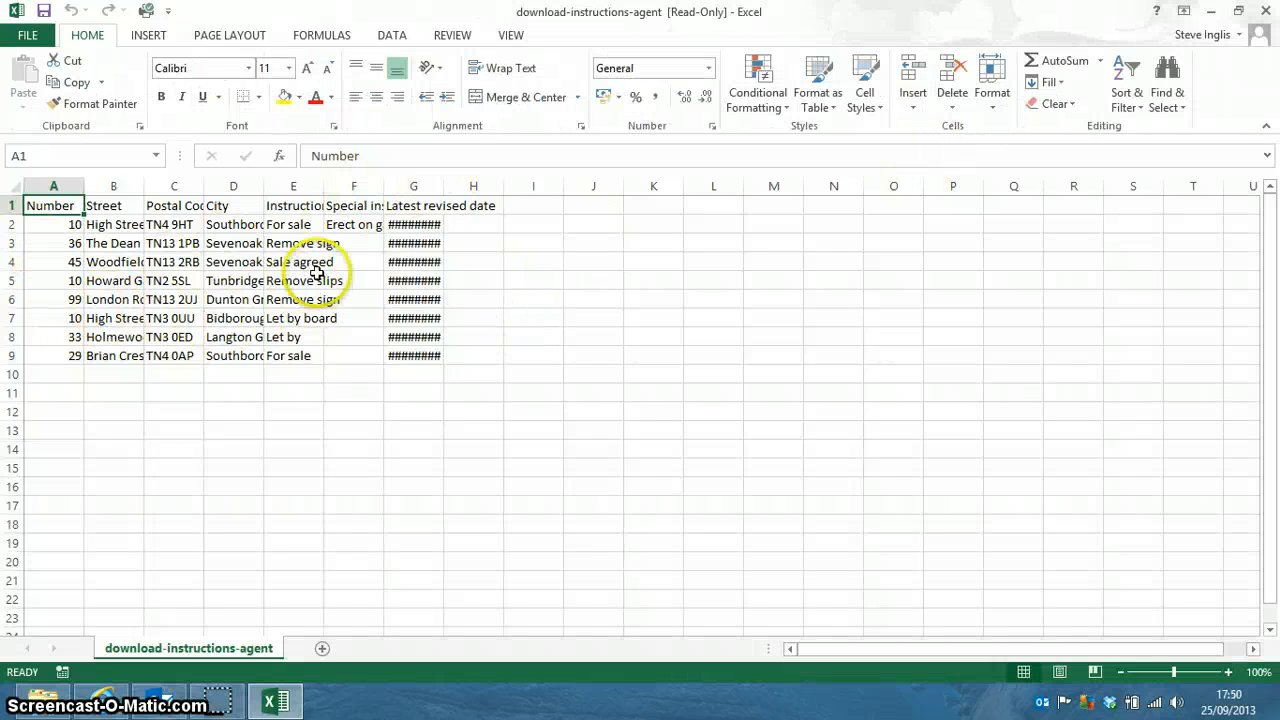
click(12, 188)
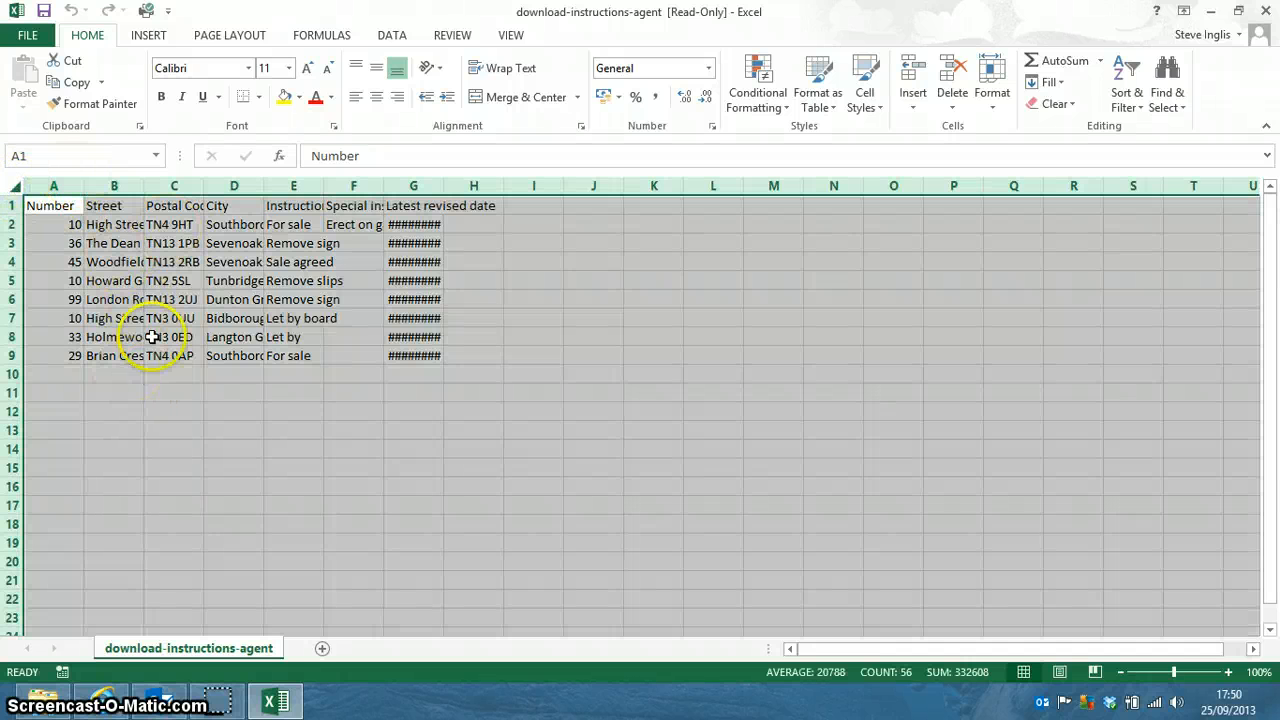
double_click(83, 185)
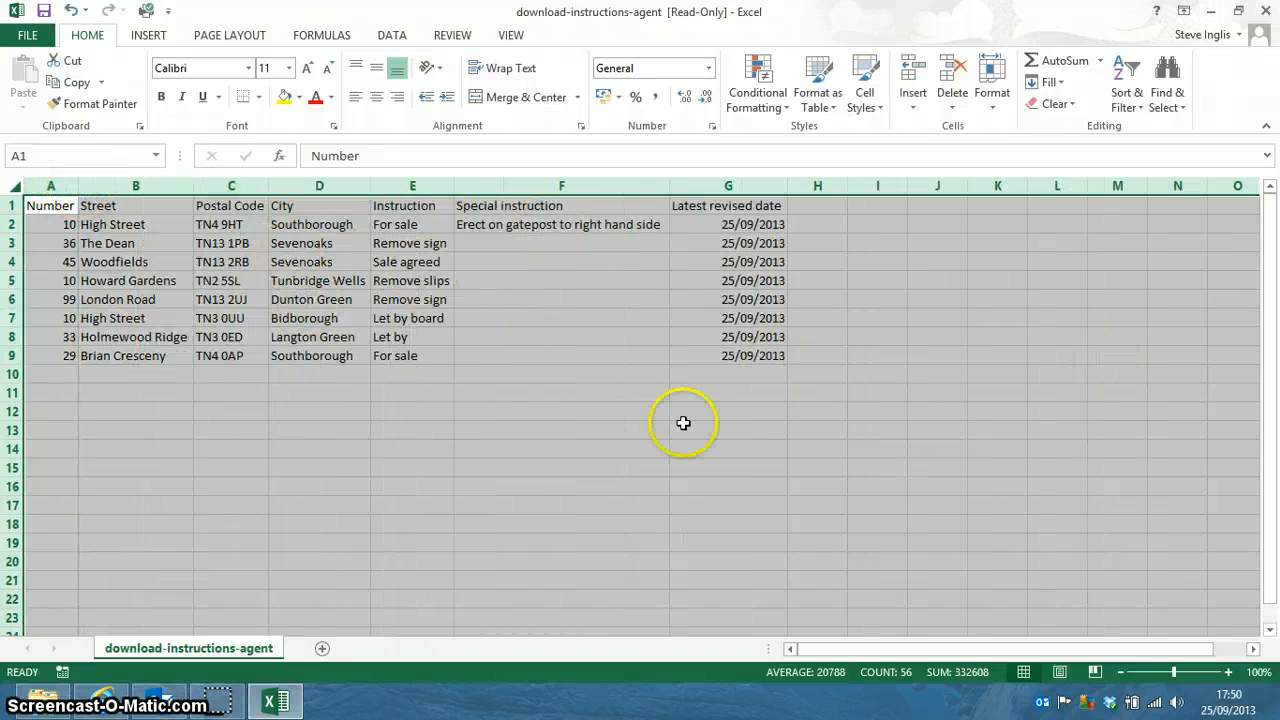
click(933, 370)
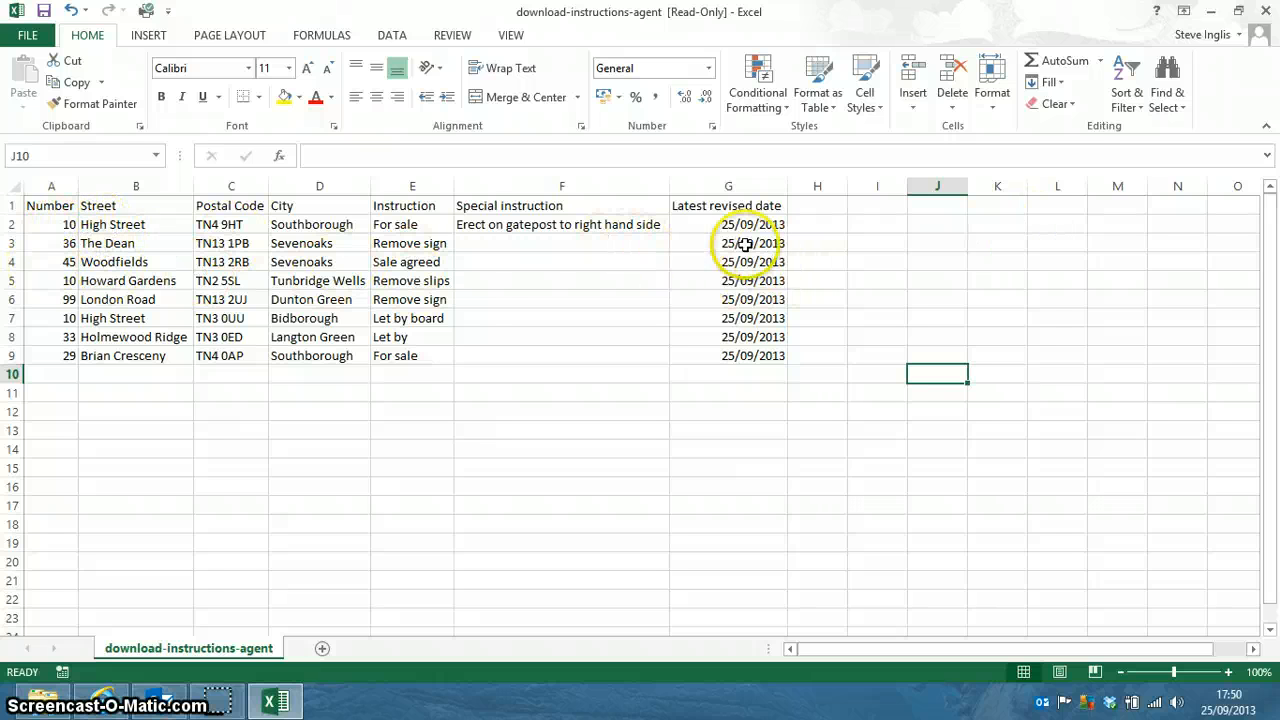
Close the spreadsheet without saving and return to the eight awaiting-completion instructions.
click(1262, 12)
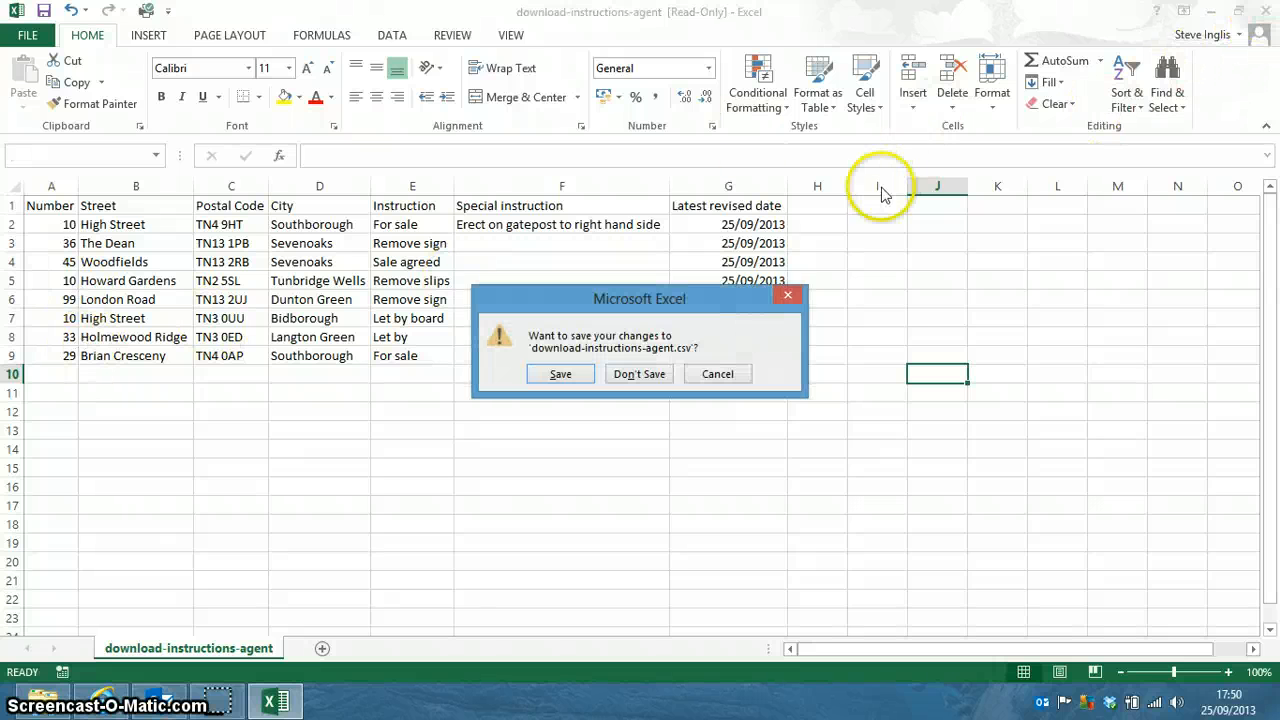
click(639, 374)
scroll(612, 392, up, 3)
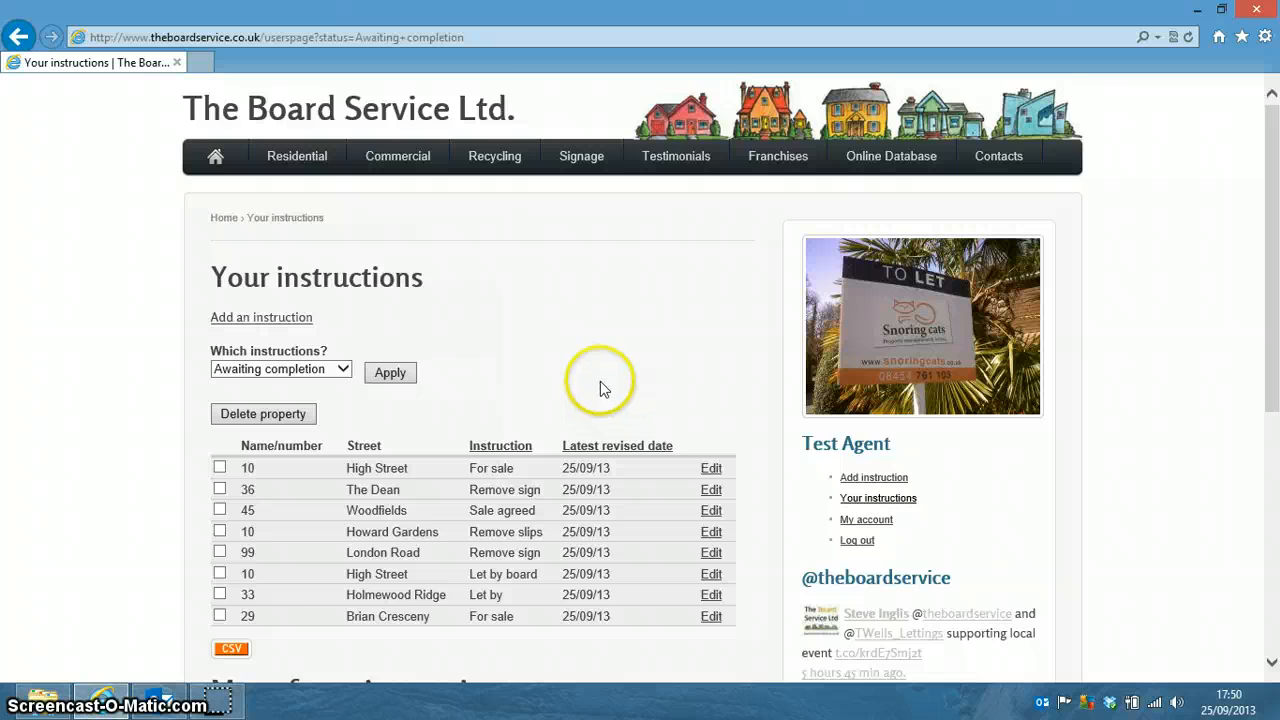
scroll(600, 386, down, 1)
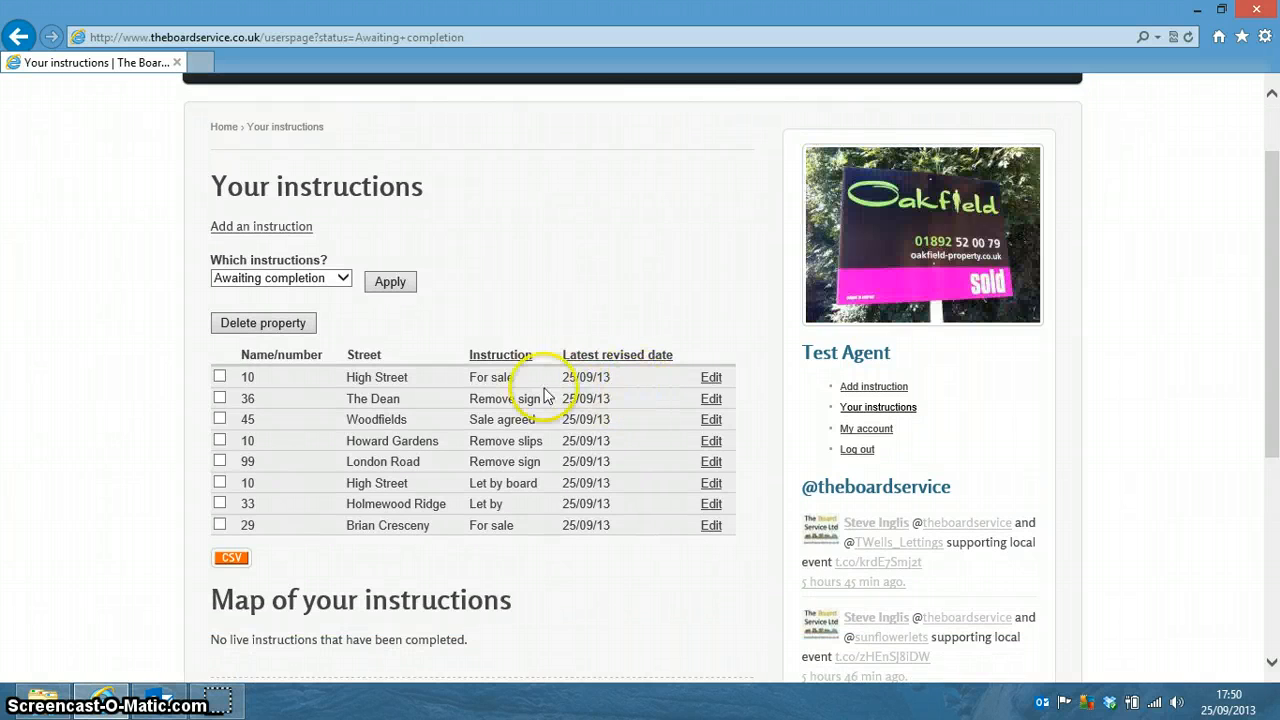
scroll(689, 474, up, 1)
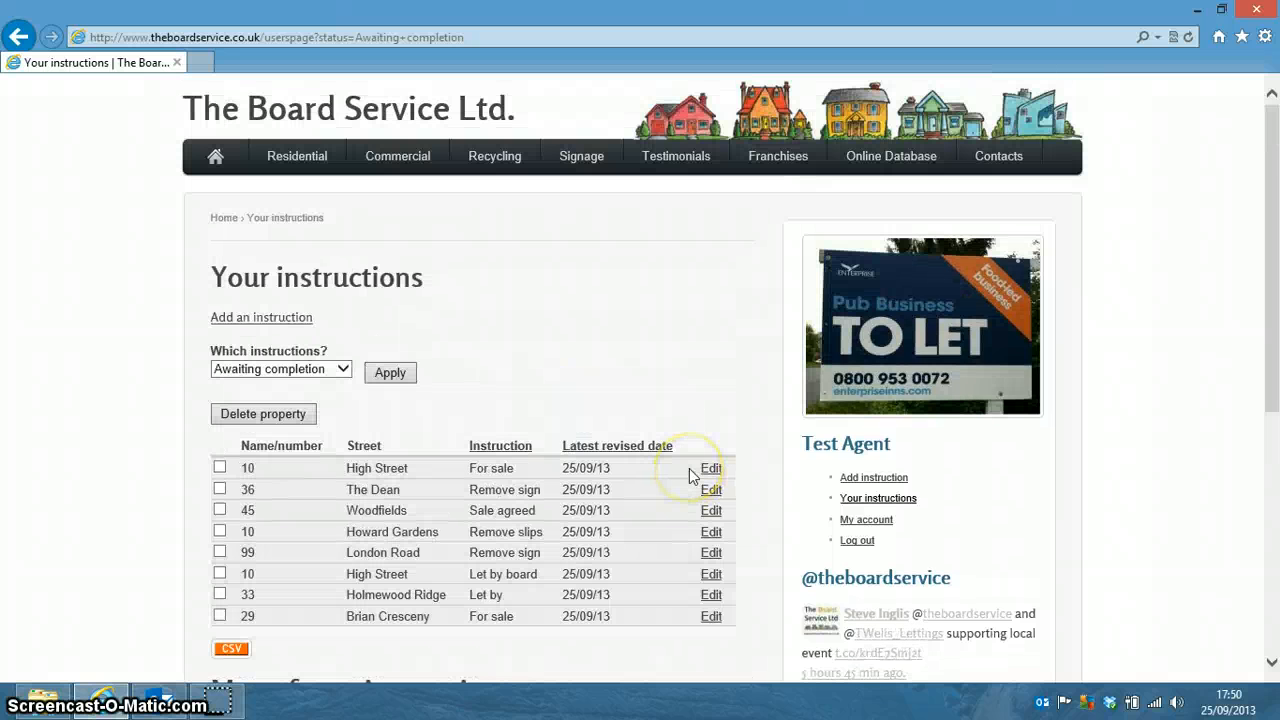
scroll(645, 472, down, 1)
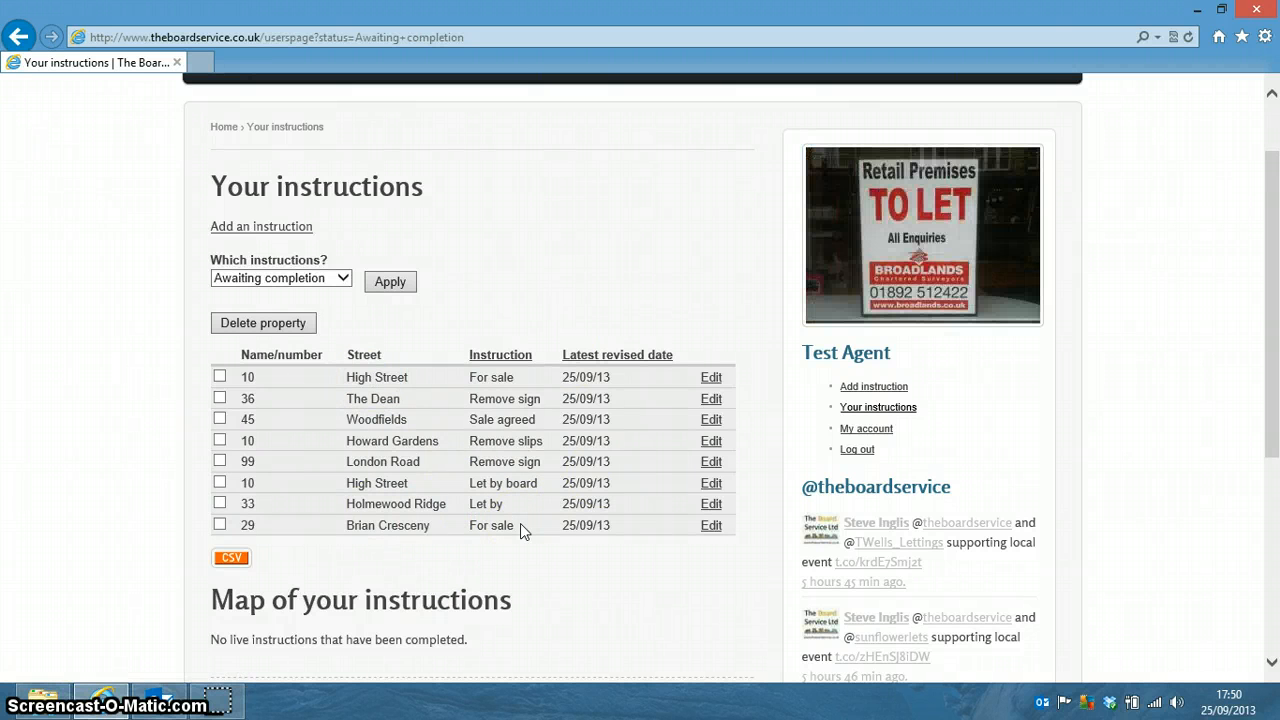
click(718, 374)
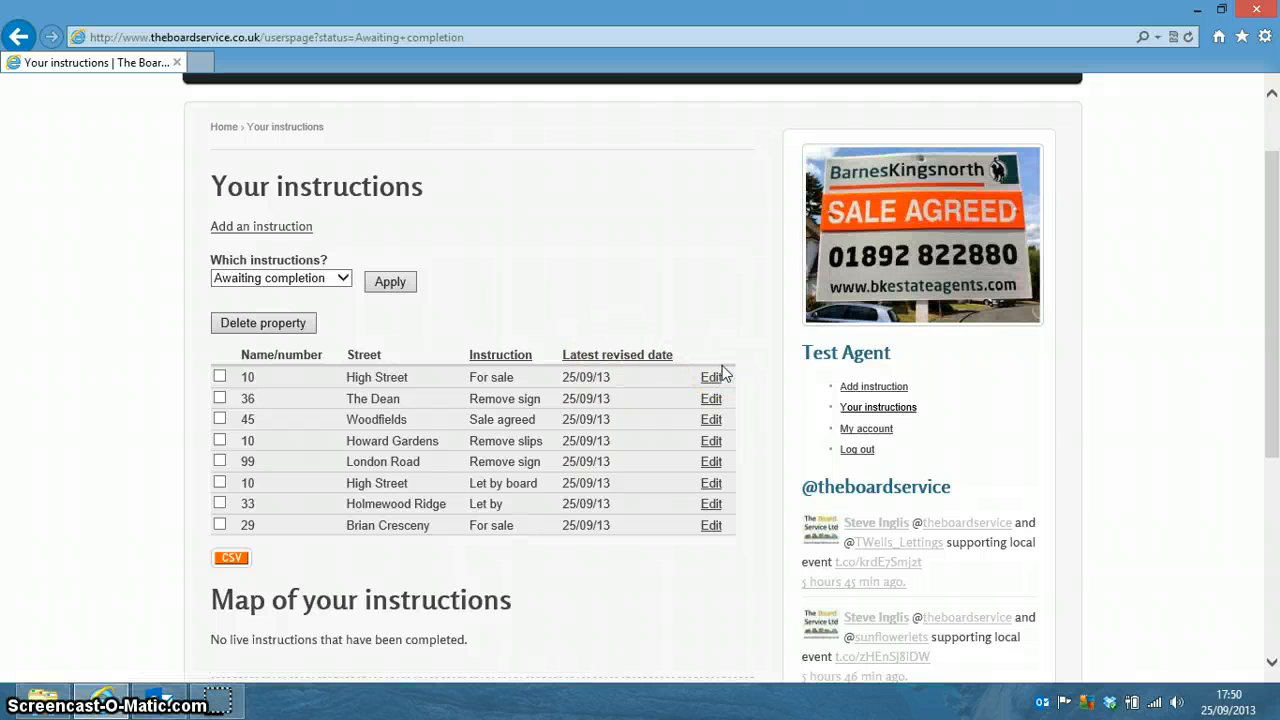